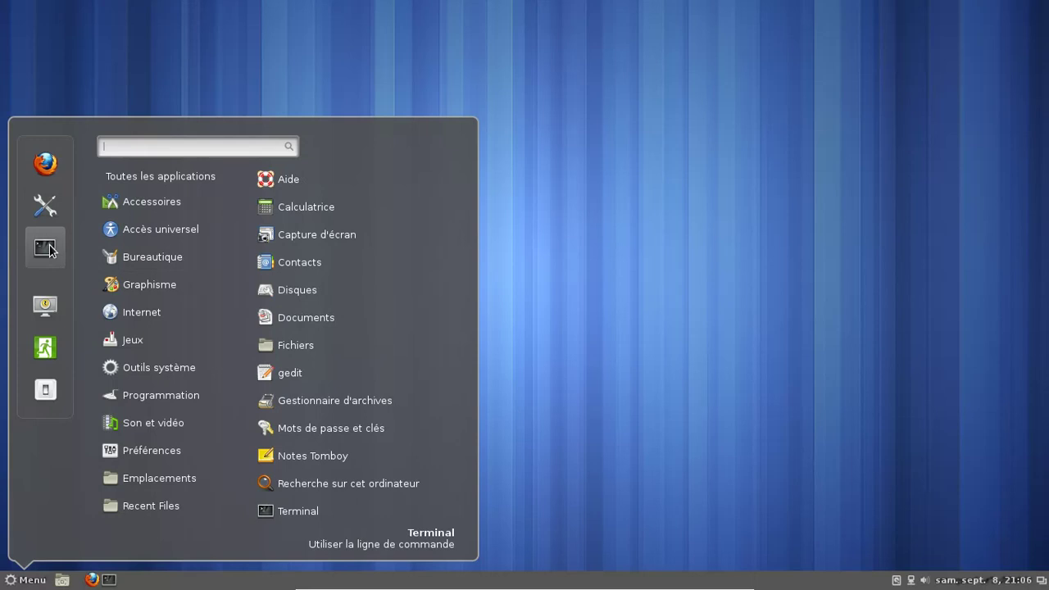
# - Open a terminal and display the system and kernel information with uname -a
pyautogui.click(46, 248)
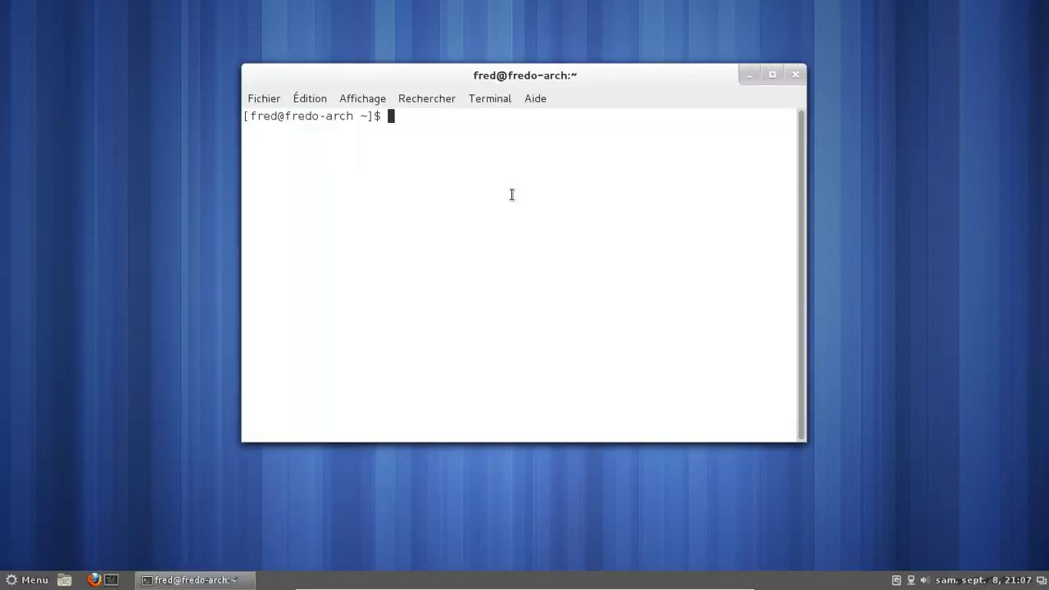
pyautogui.write('uname -a')
pyautogui.press('Return')
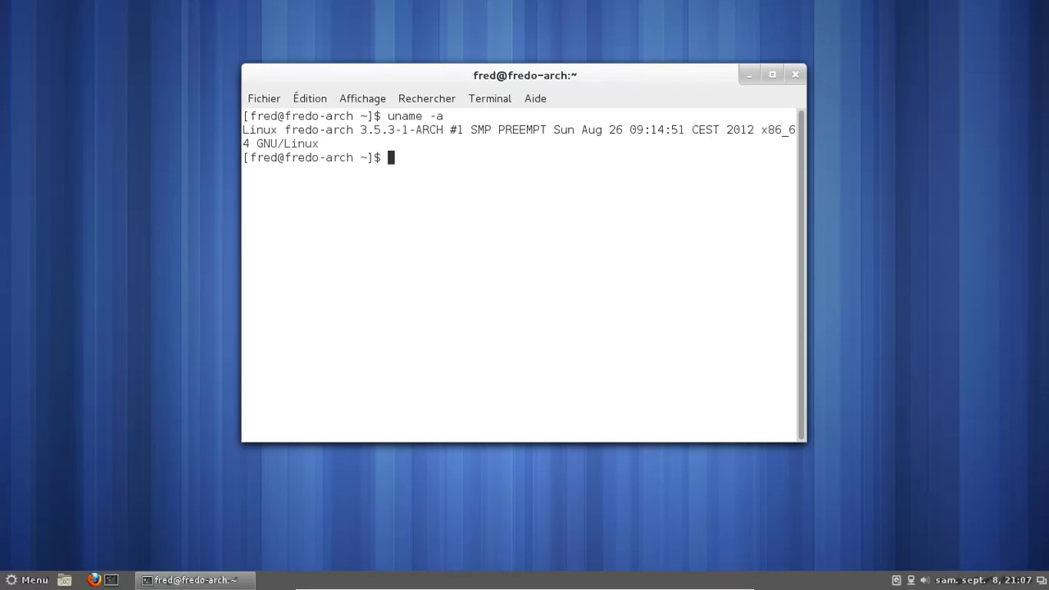
# - Change to the cinn-compil directory and list its files
pyautogui.write('cd i')
pyautogui.press('BackSpace')
pyautogui.write('ci')
pyautogui.press('Tab')
pyautogui.press('Return')
pyautogui.write('ls')
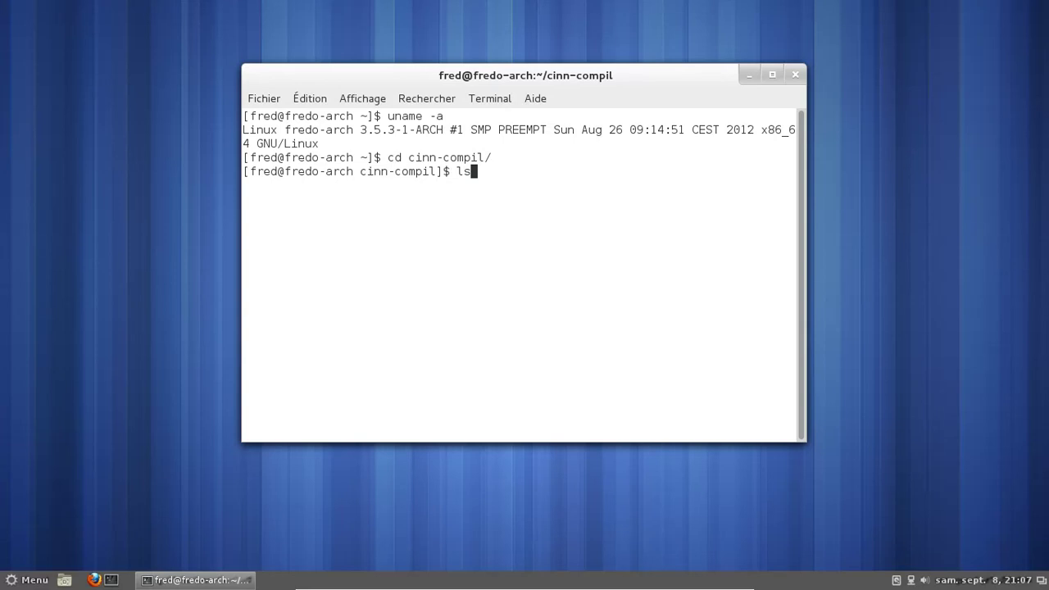
pyautogui.press('Return')
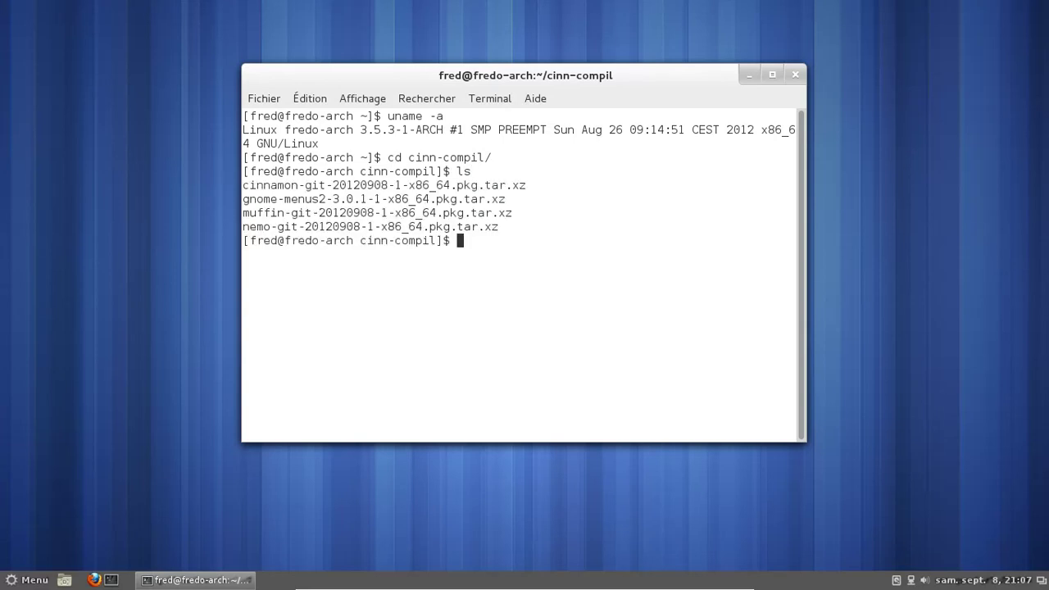
# - Query the installed cinnamon-git package's details with yaourt -Qi
pyautogui.write('yaourt -Qi cinn')
pyautogui.press('BackSpace')
pyautogui.press('BackSpace')
pyautogui.press('BackSpace')
pyautogui.write('innamon-git')
pyautogui.press('Return')
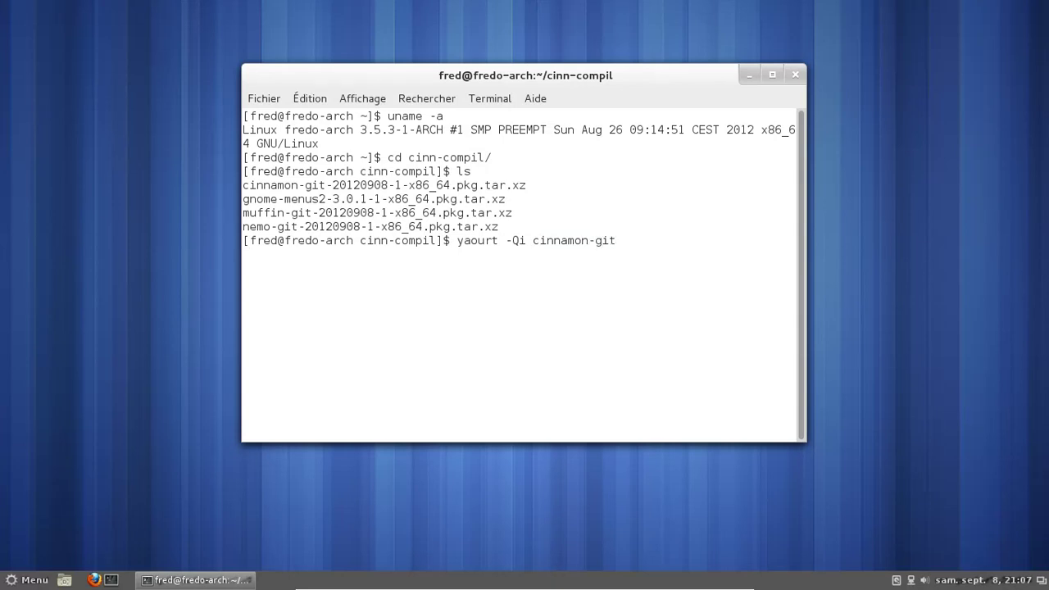
# - Review the cinnamon-git package details from the version to the description, and close the terminal
pyautogui.click(18, 580)
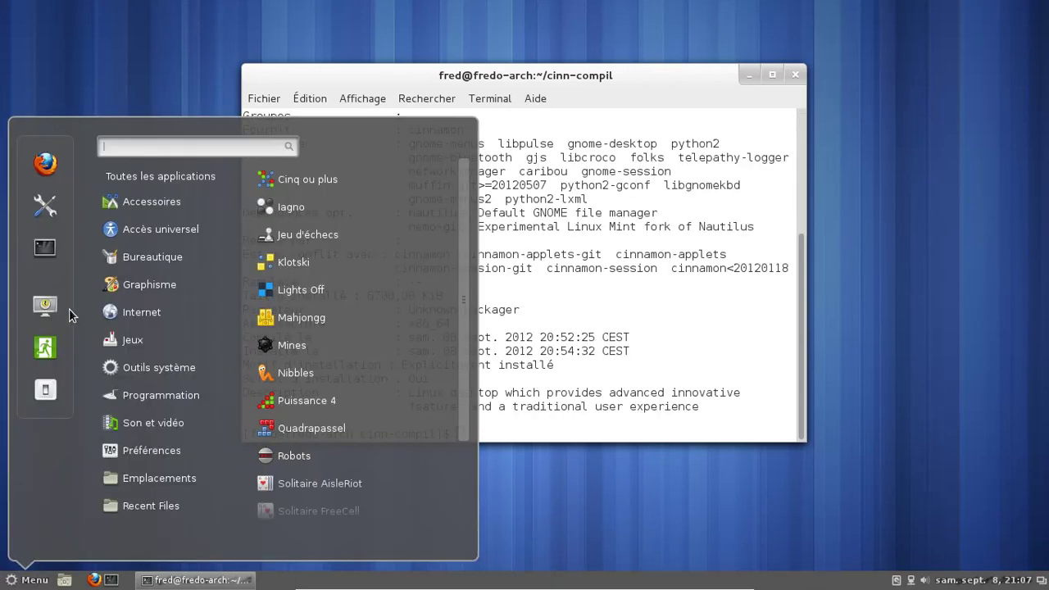
pyautogui.click(525, 312)
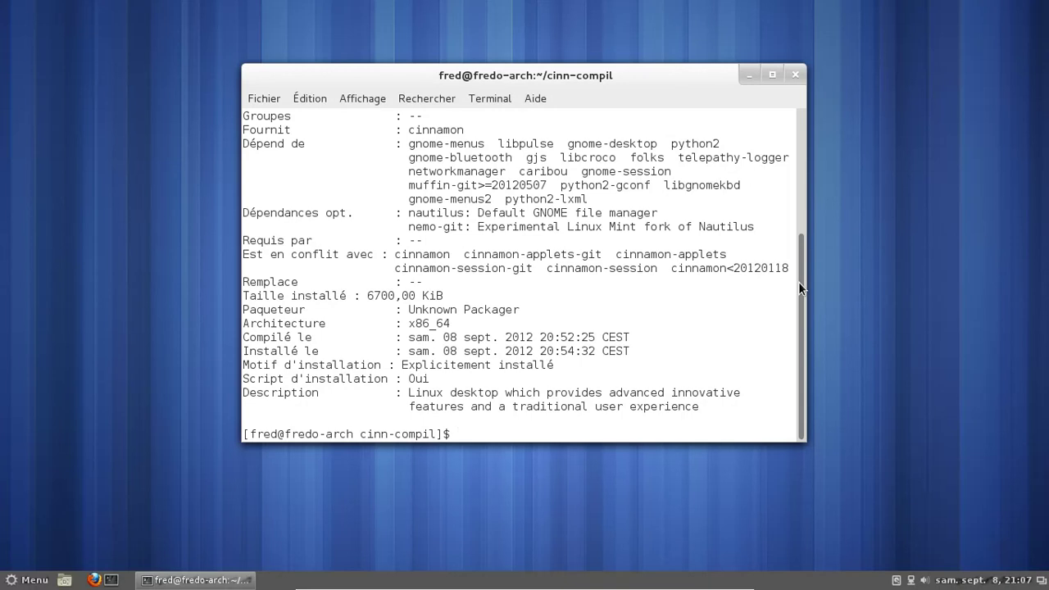
pyautogui.click(800, 281)
pyautogui.moveTo(798, 282); pyautogui.dragTo(804, 195)
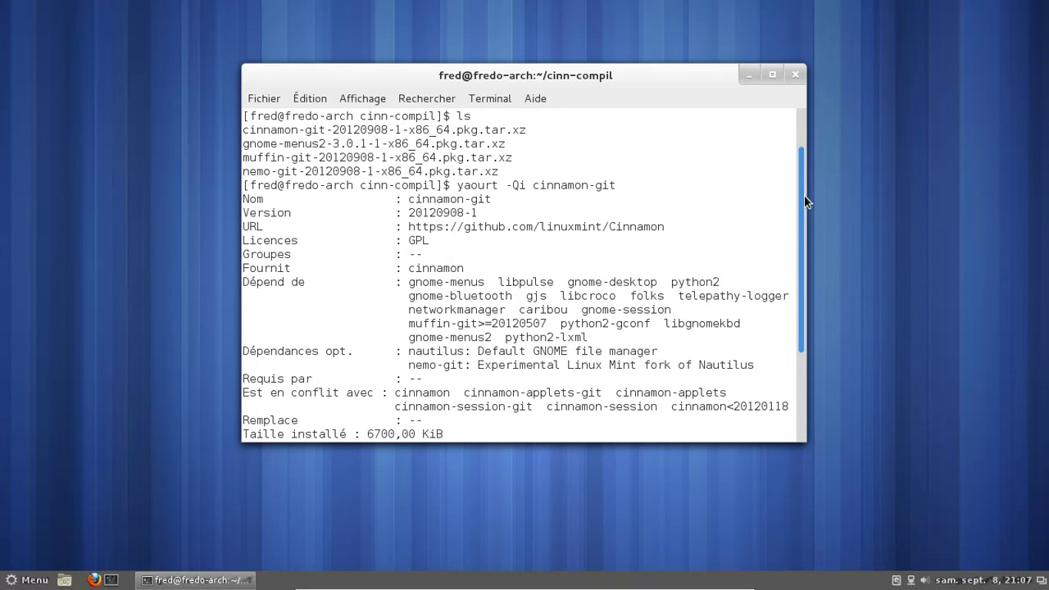
pyautogui.moveTo(804, 195); pyautogui.dragTo(799, 170)
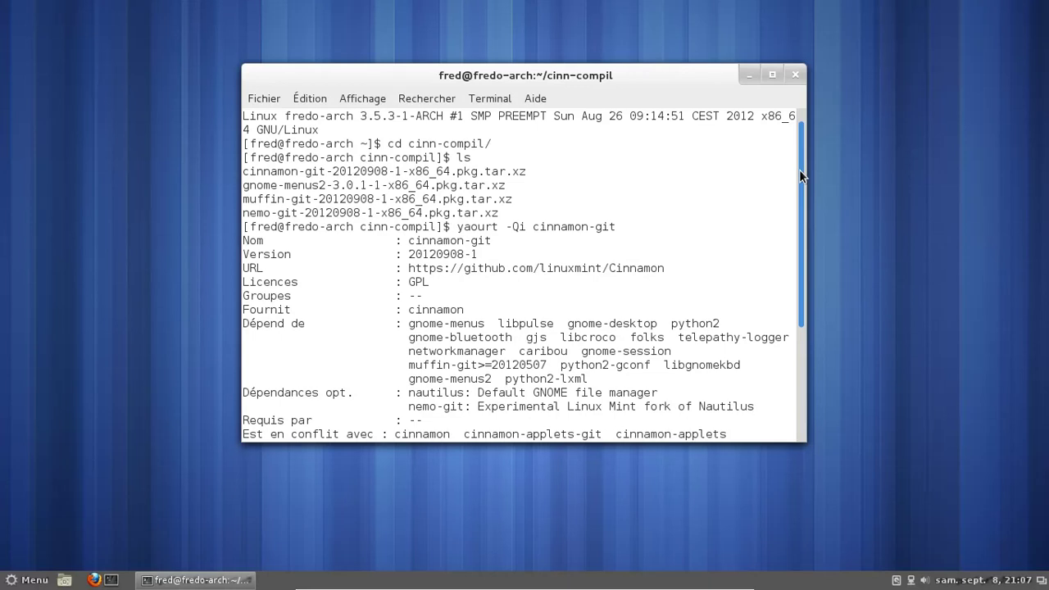
pyautogui.click(795, 75)
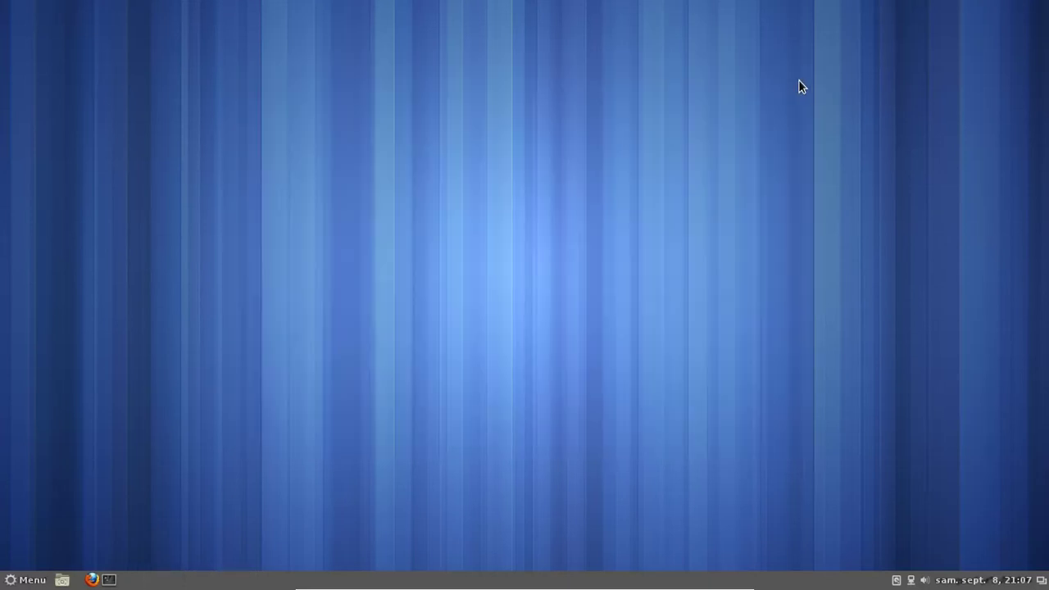
# - Open the Cinnamon settings, place their window near the middle of the desktop and show the Backgrounds page
pyautogui.click(31, 580)
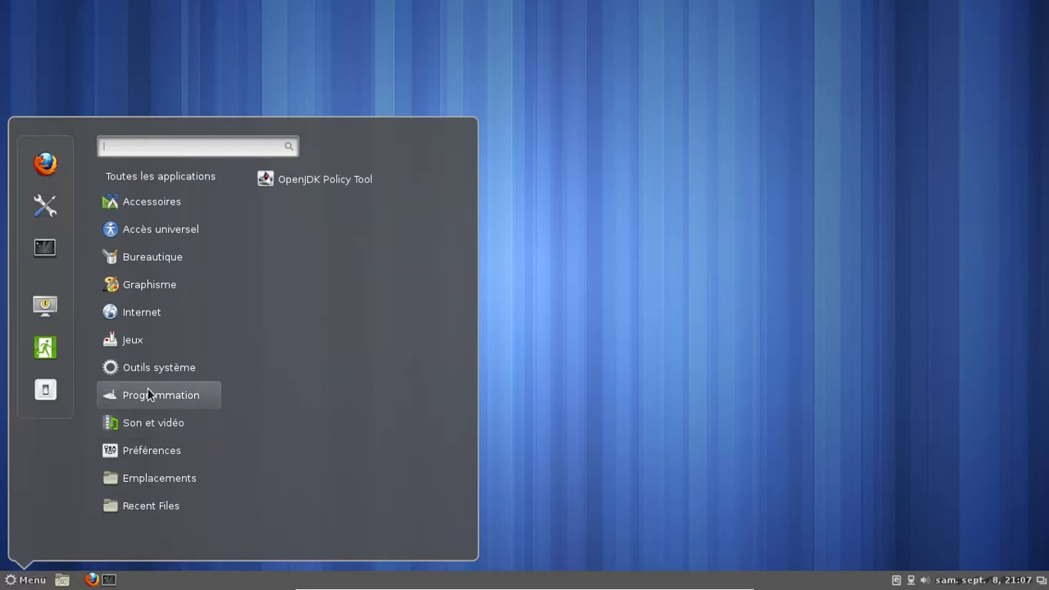
pyautogui.click(46, 208)
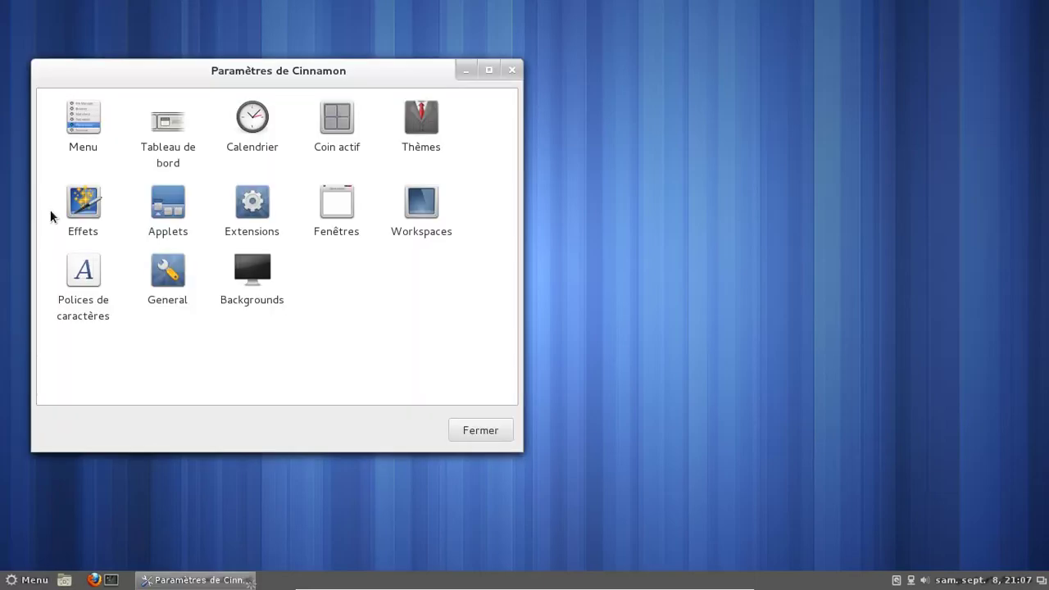
pyautogui.moveTo(257, 68); pyautogui.dragTo(476, 86)
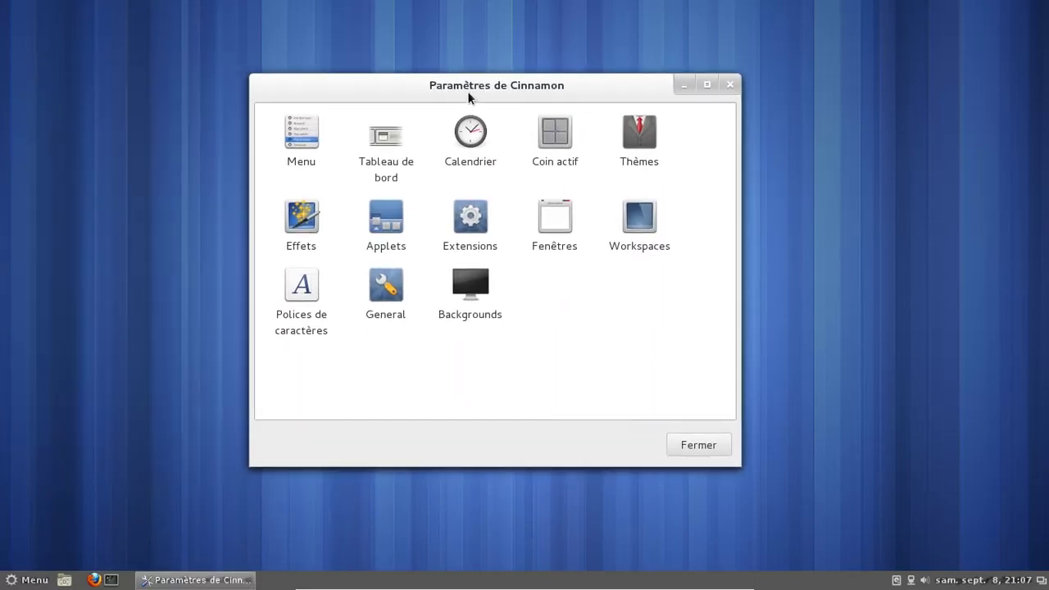
pyautogui.click(481, 281)
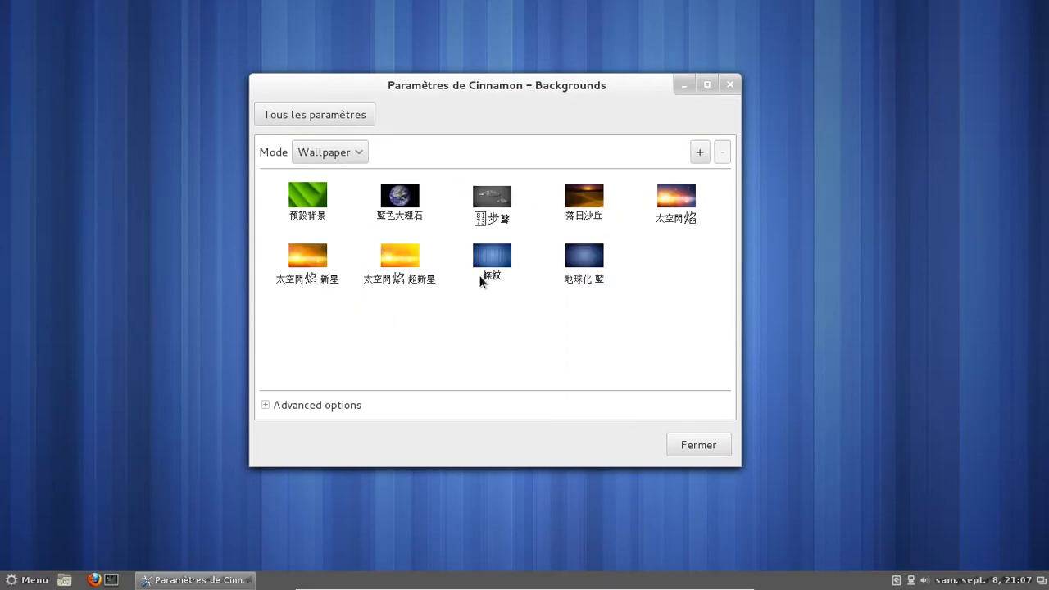
# - Switch to Workspace 2 through the workspace overview and return to Workspace 1
pyautogui.hotkey('ctrl', 'alt', 'Up')
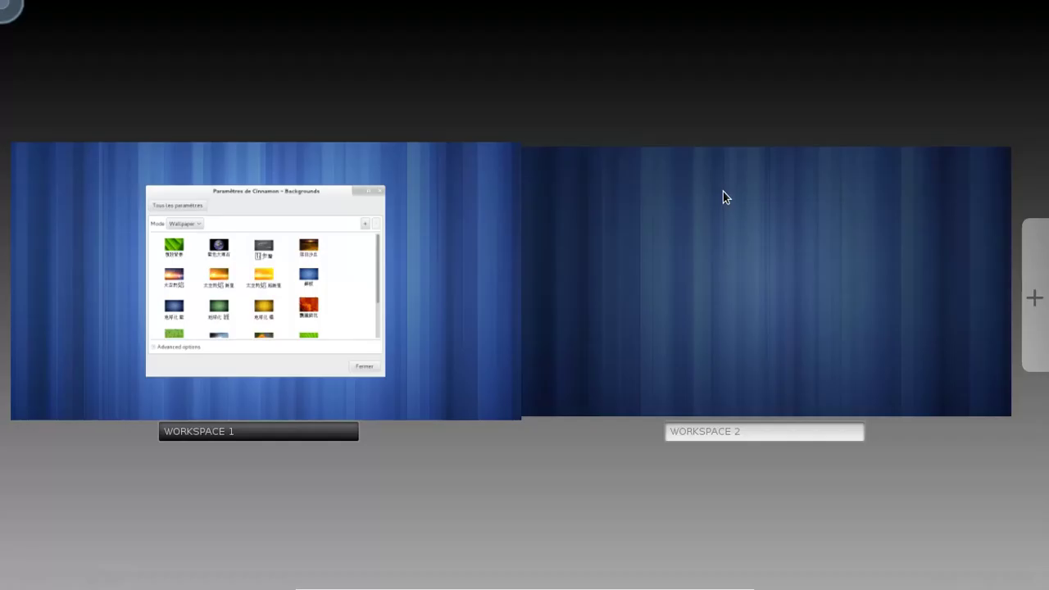
pyautogui.click(674, 213)
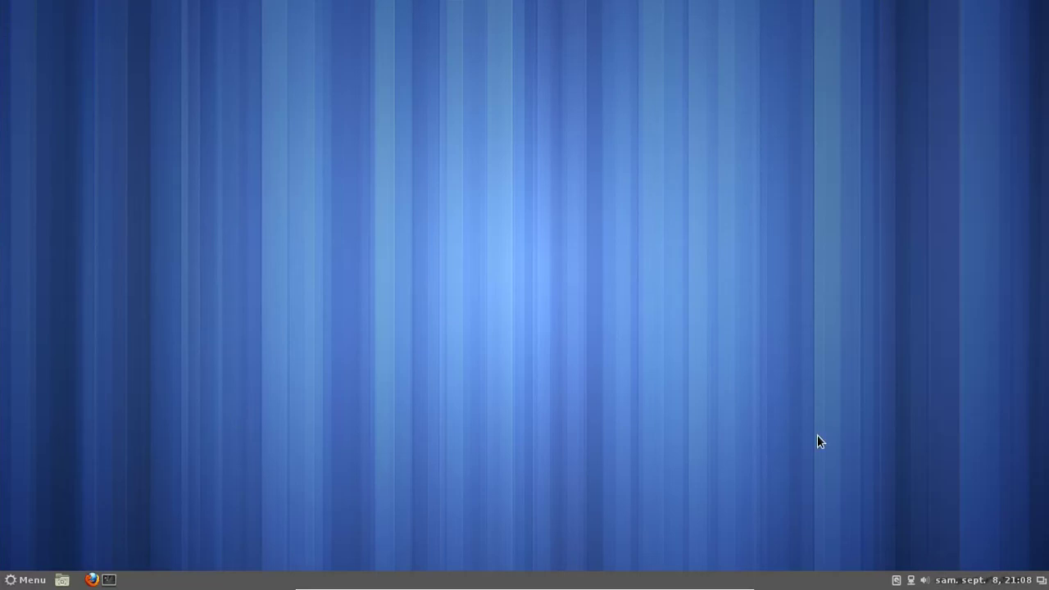
pyautogui.moveTo(0, 0)
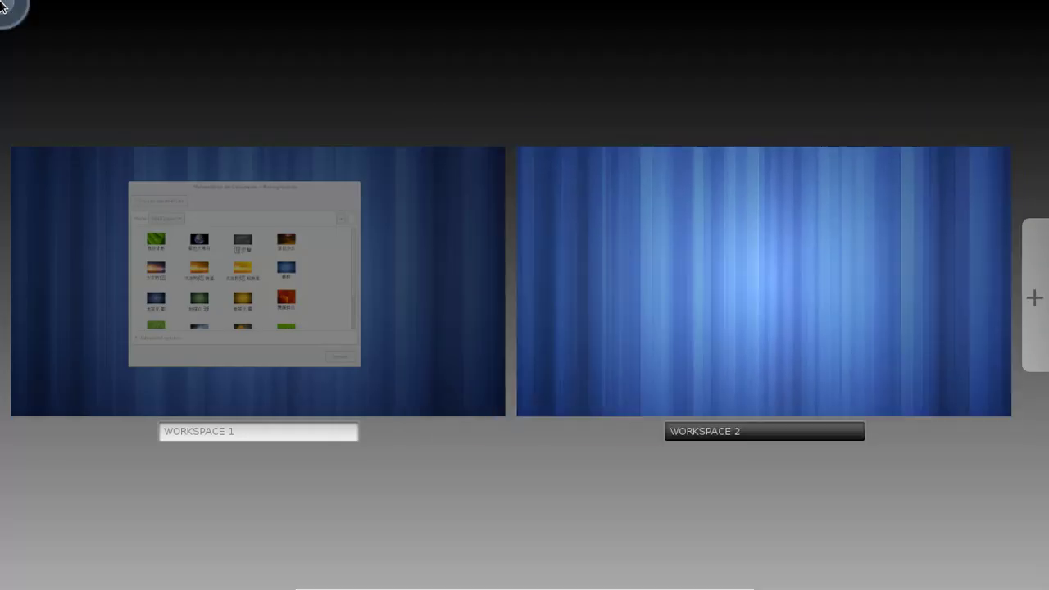
pyautogui.click(228, 334)
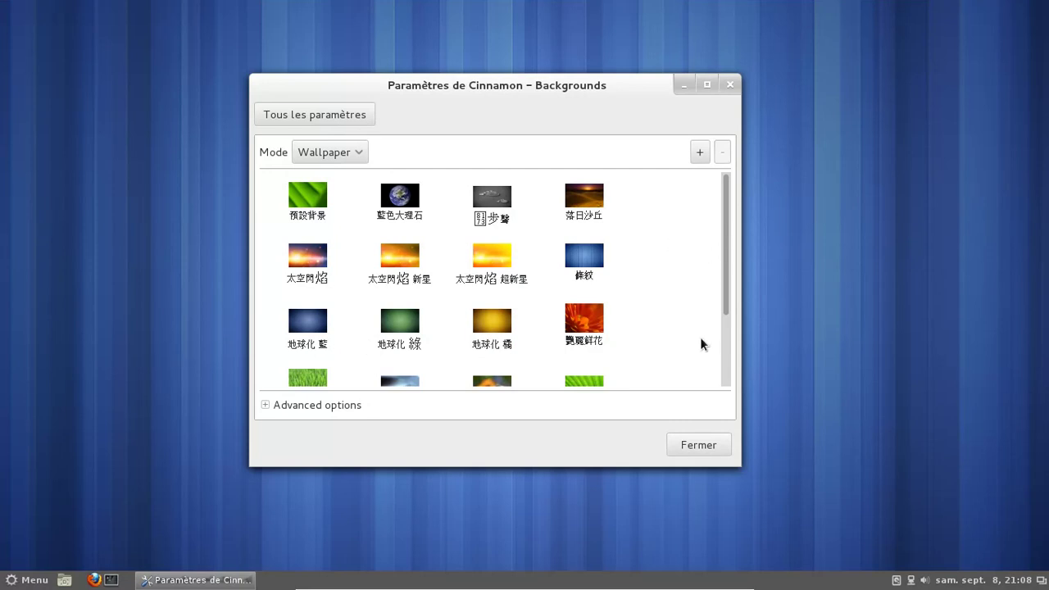
# - Examine the available wallpapers and the advanced background options, and return to the overview of all settings
pyautogui.moveTo(726, 250); pyautogui.dragTo(726, 369)
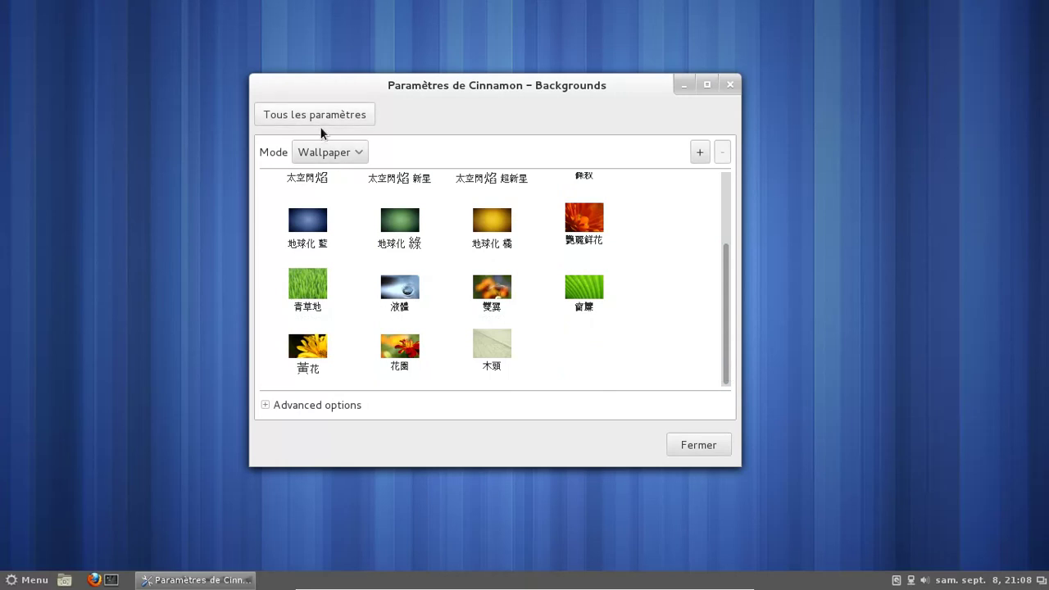
pyautogui.click(268, 405)
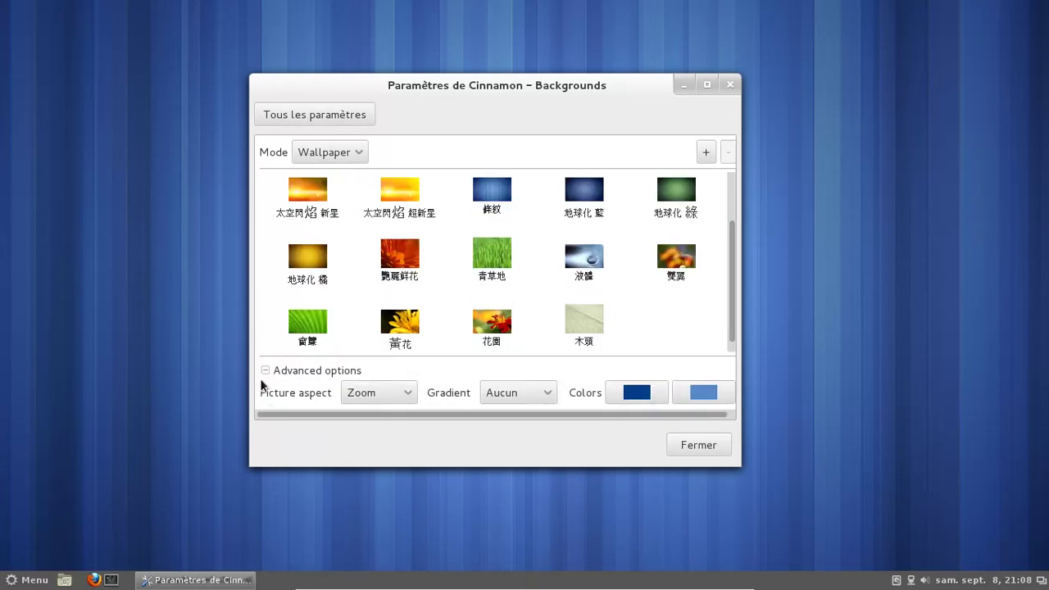
pyautogui.click(268, 368)
pyautogui.click(293, 121)
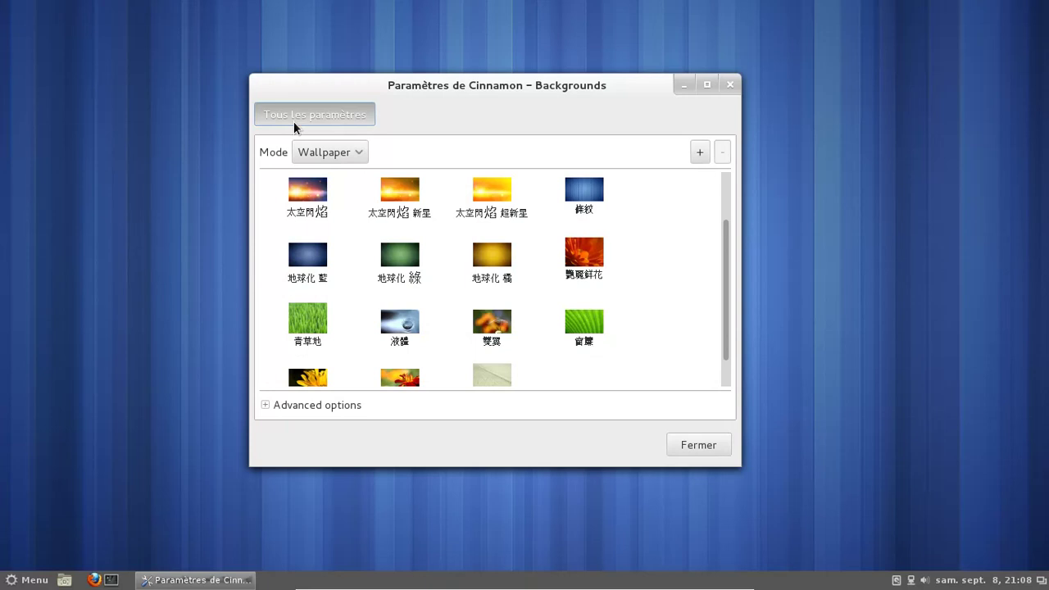
# - Examine the General and Polices de caractères settings pages, returning to the settings overview after each
pyautogui.click(382, 283)
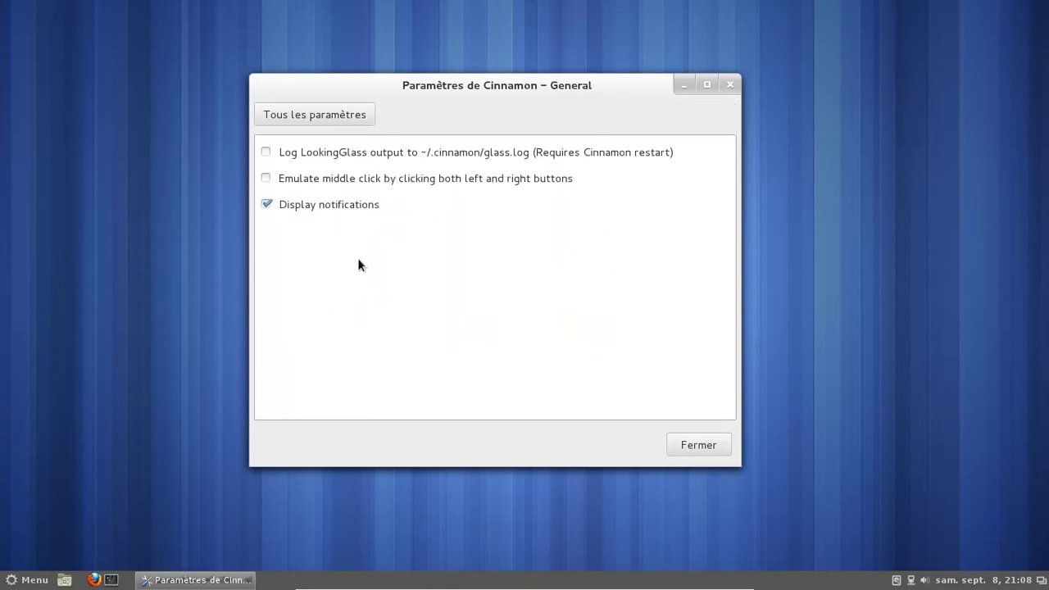
pyautogui.click(291, 123)
pyautogui.hotkey('ctrl', 'alt', 'Up')
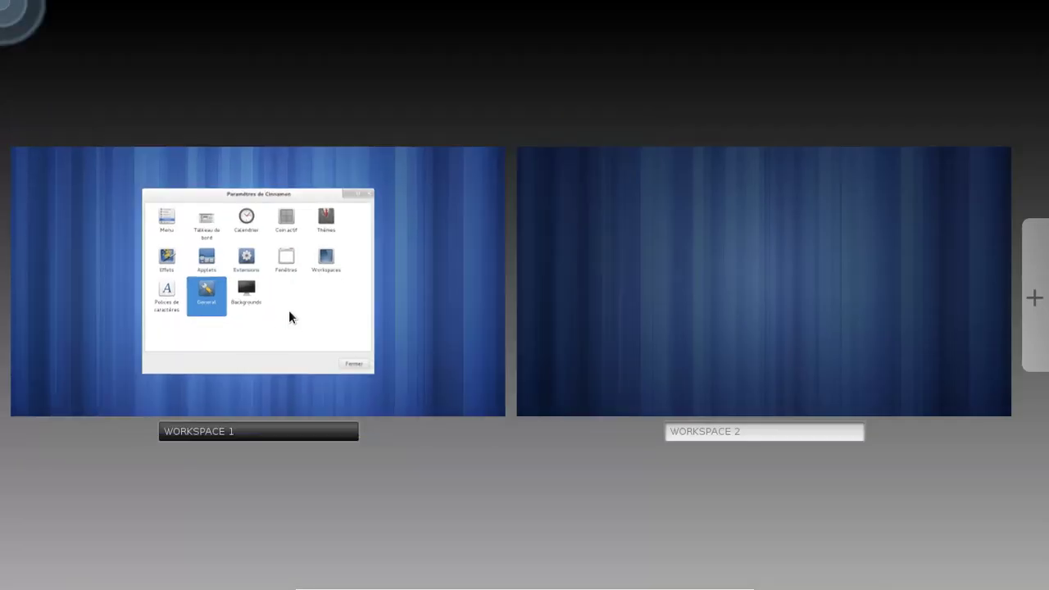
pyautogui.click(288, 309)
pyautogui.click(309, 298)
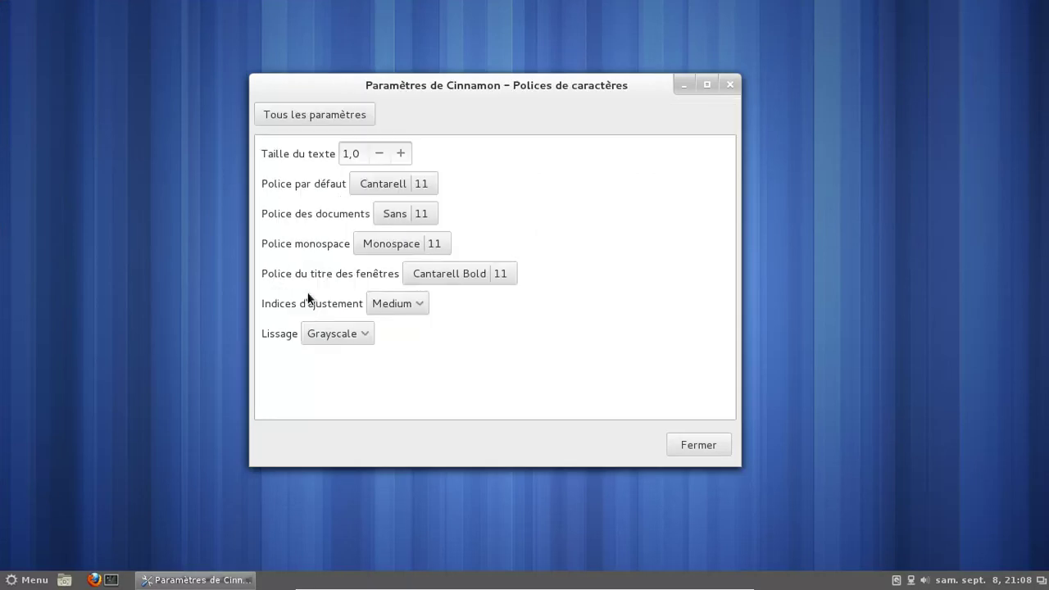
pyautogui.click(297, 114)
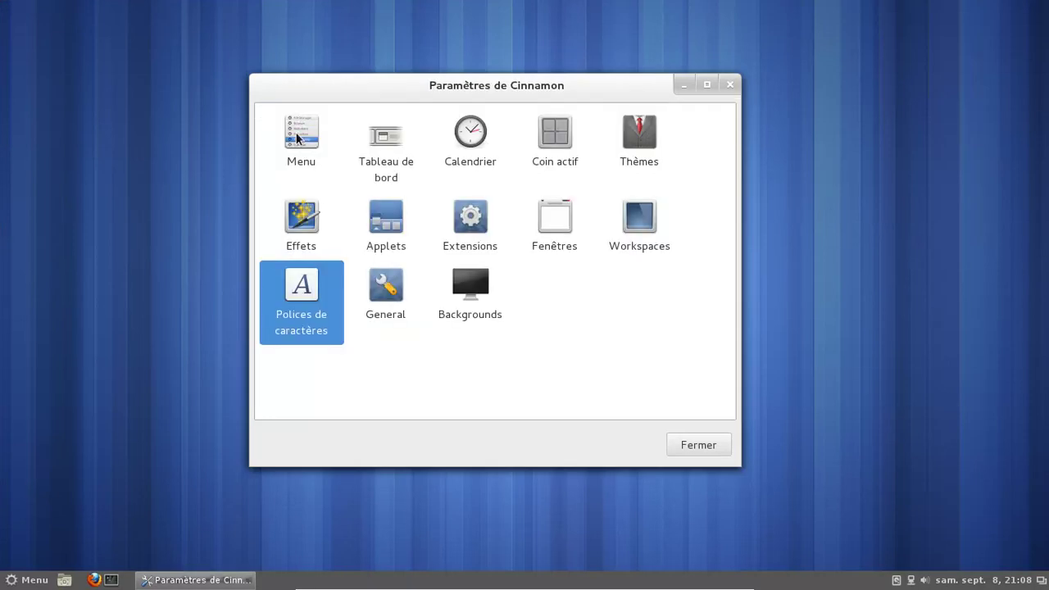
# - Examine the Menu settings and the menu icon's file chooser, leaving the icon choice cancelled
pyautogui.click(297, 138)
pyautogui.click(435, 188)
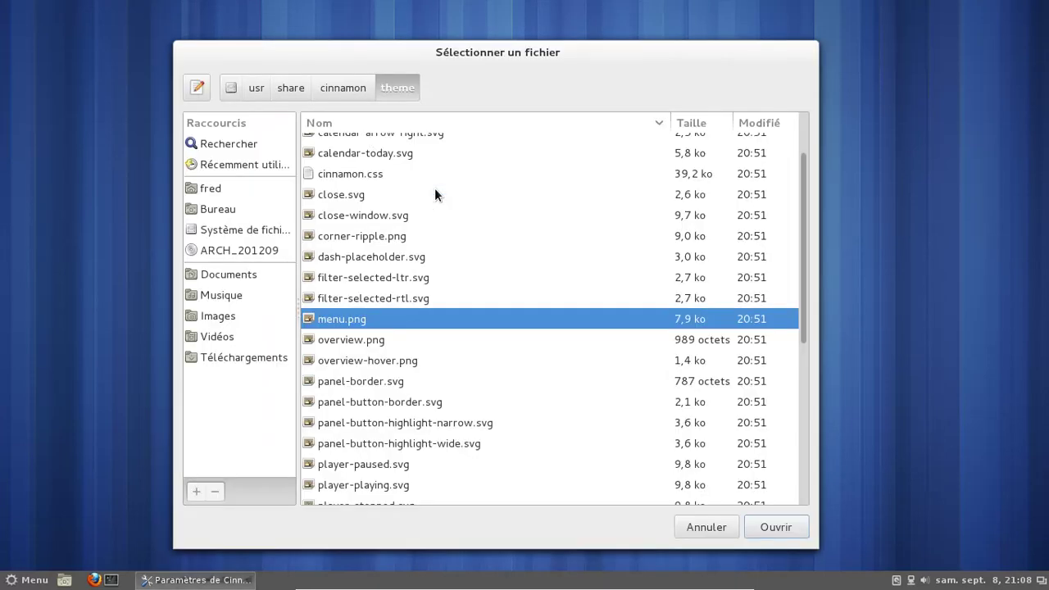
pyautogui.click(716, 532)
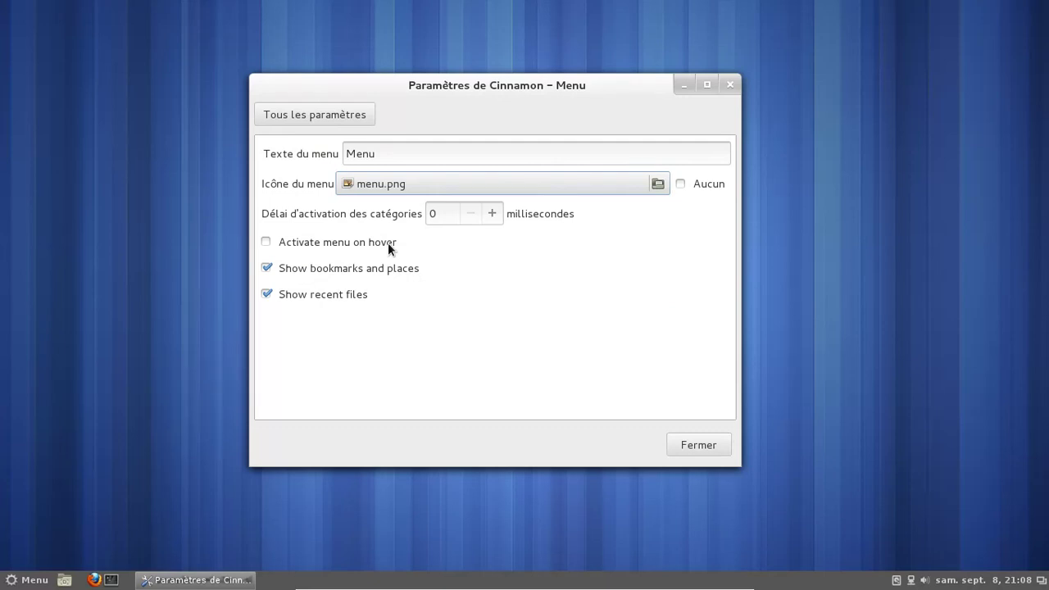
pyautogui.click(361, 113)
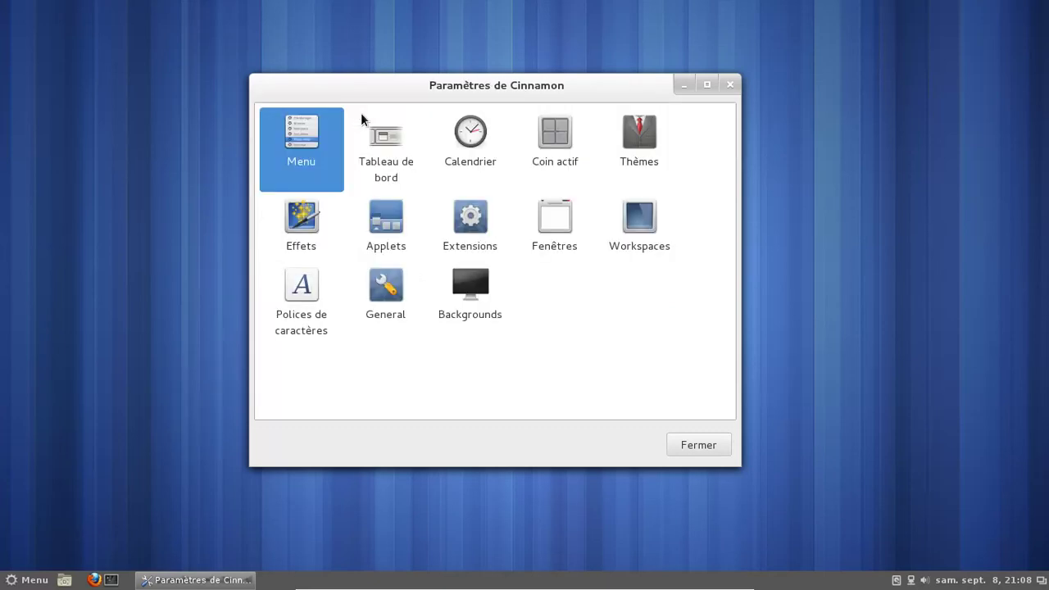
# - Examine the Tableau de bord and Calendrier settings pages, returning to the settings overview after each
pyautogui.click(389, 152)
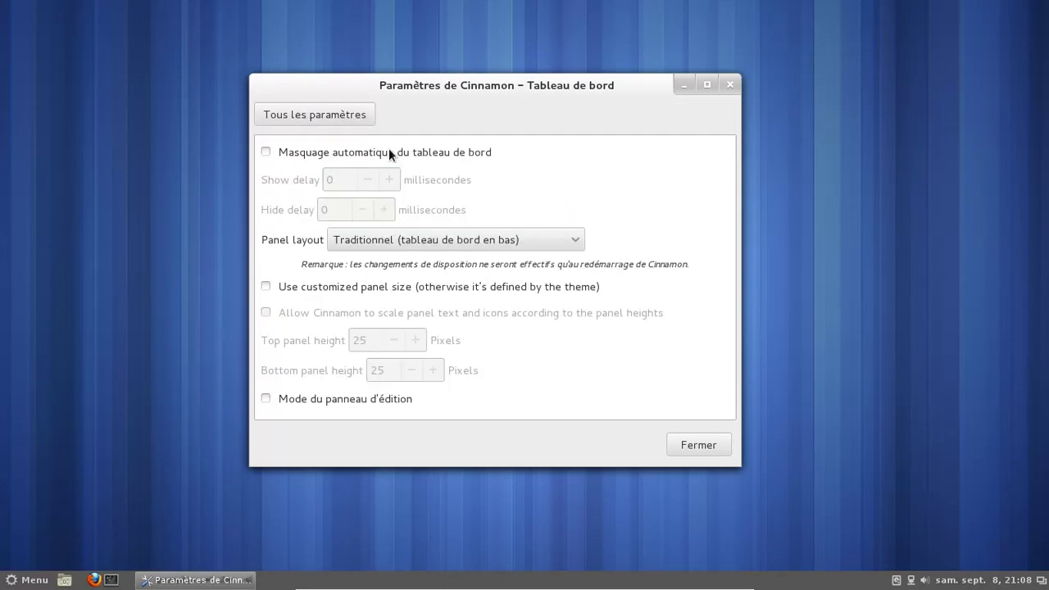
pyautogui.click(318, 114)
pyautogui.moveTo(0, 0)
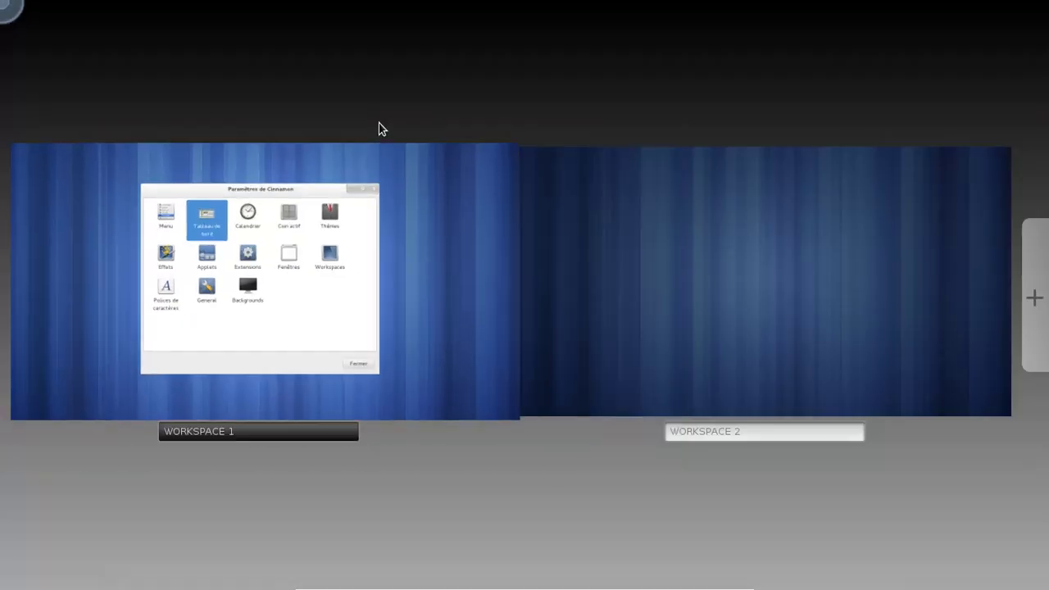
pyautogui.click(361, 195)
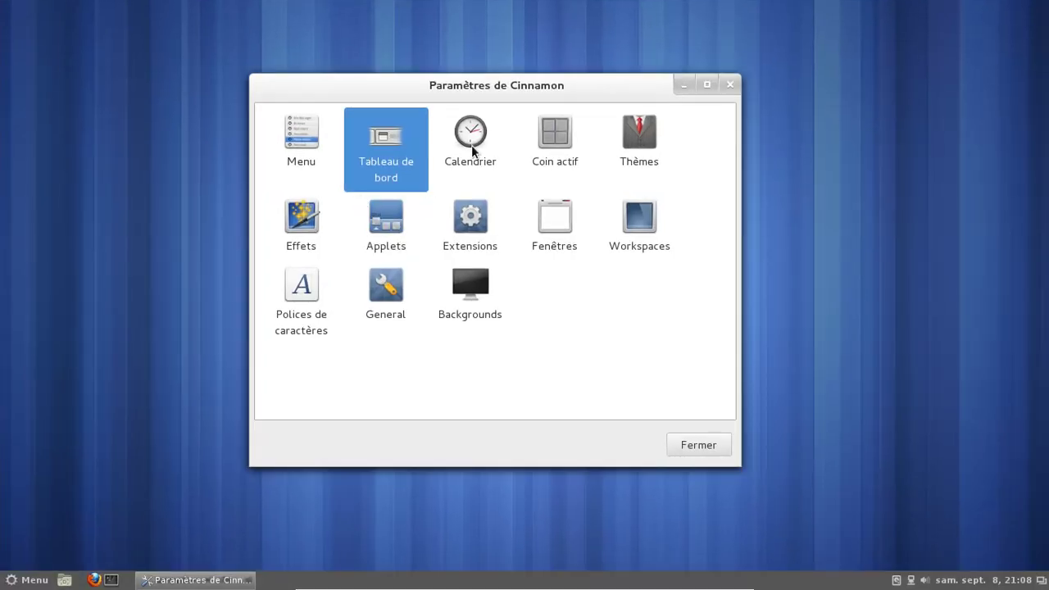
pyautogui.click(471, 145)
pyautogui.click(325, 114)
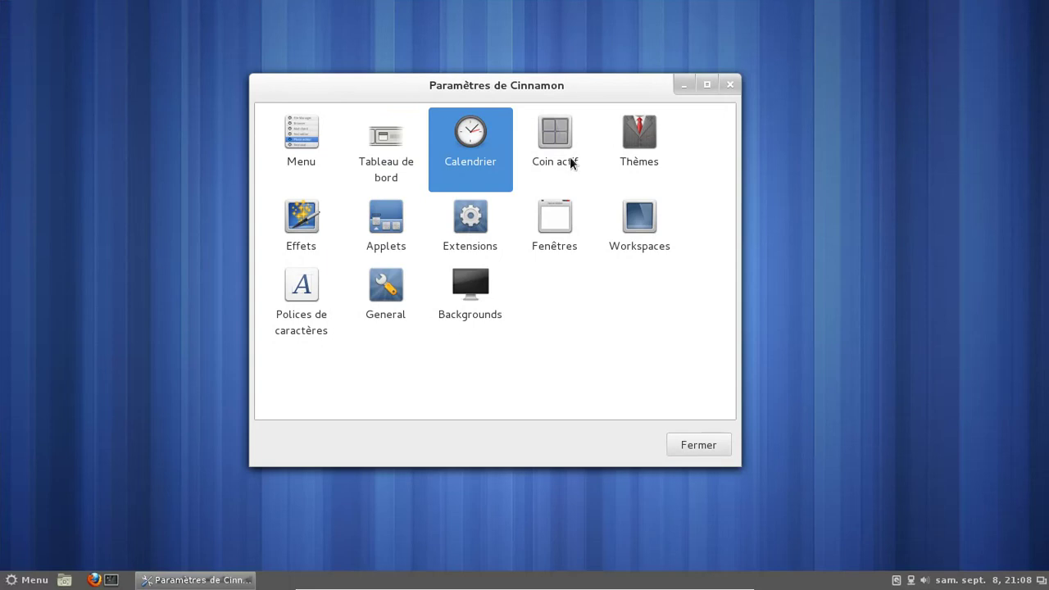
# - Examine the Coin actif and Thèmes settings pages, returning to the settings overview after each
pyautogui.click(572, 163)
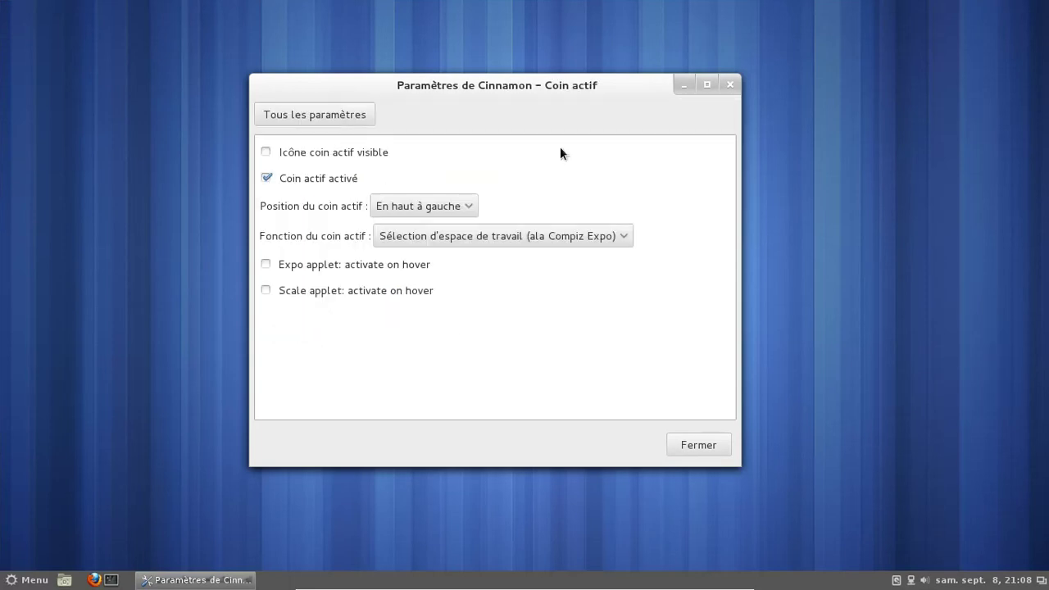
pyautogui.click(365, 116)
pyautogui.click(638, 152)
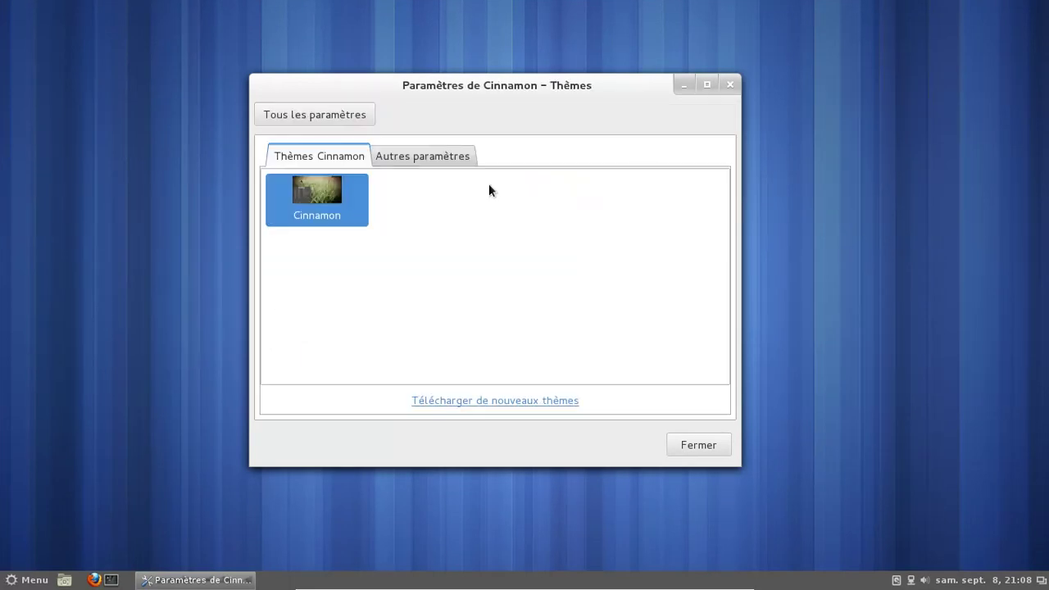
pyautogui.click(318, 120)
# - Examine the Effets settings page, dismissing the workspace overview, and return to the settings overview
pyautogui.click(305, 223)
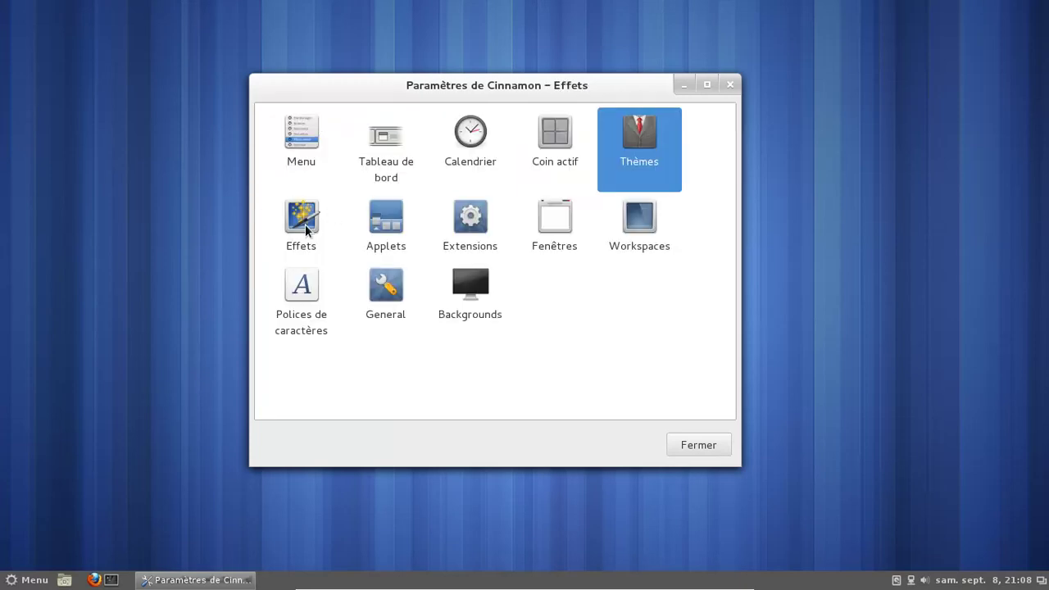
pyautogui.moveTo(0, 0)
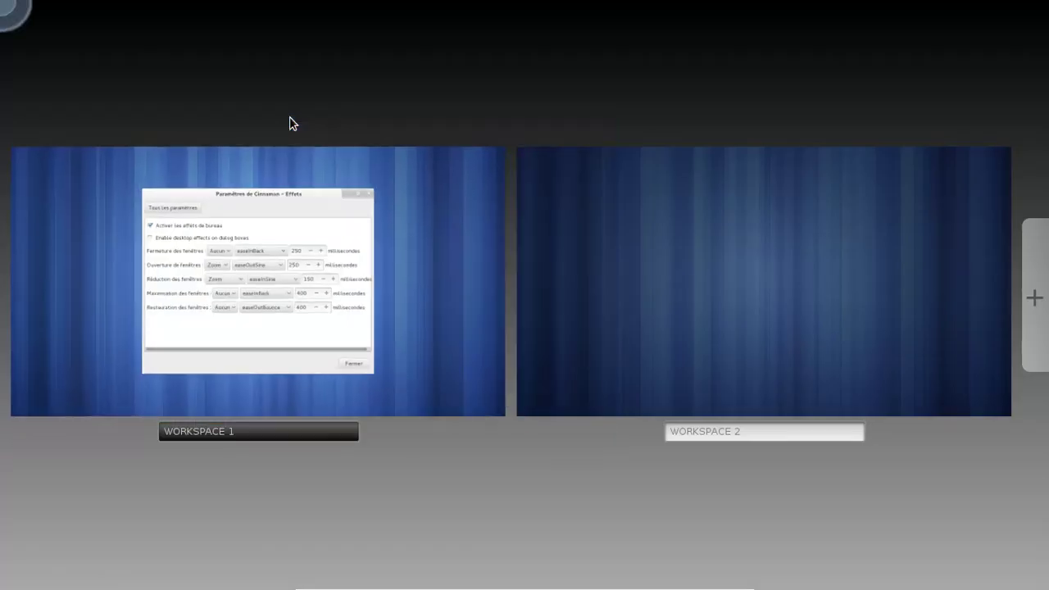
pyautogui.click(286, 243)
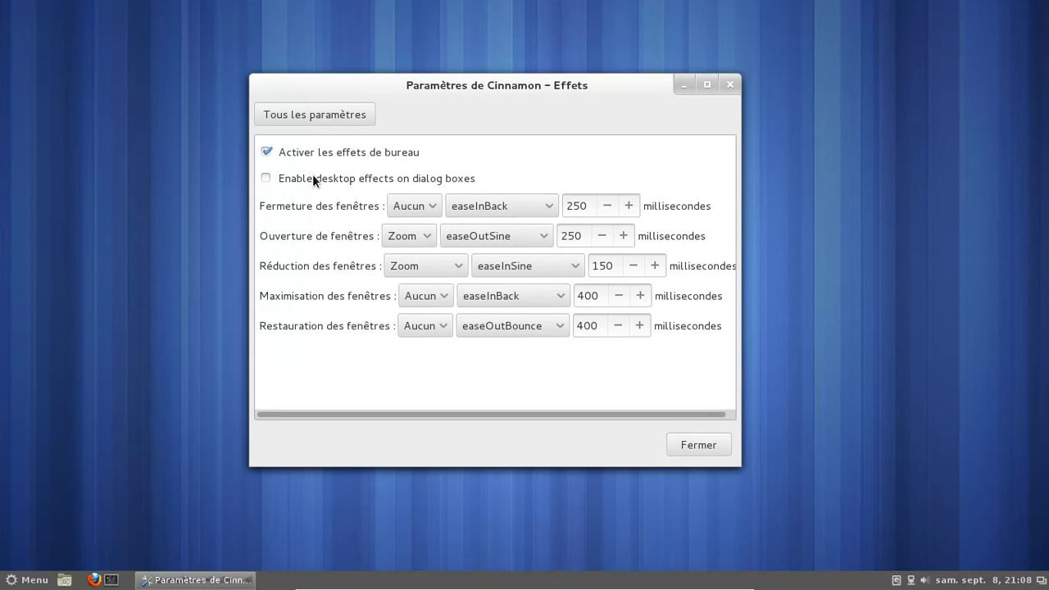
pyautogui.click(325, 113)
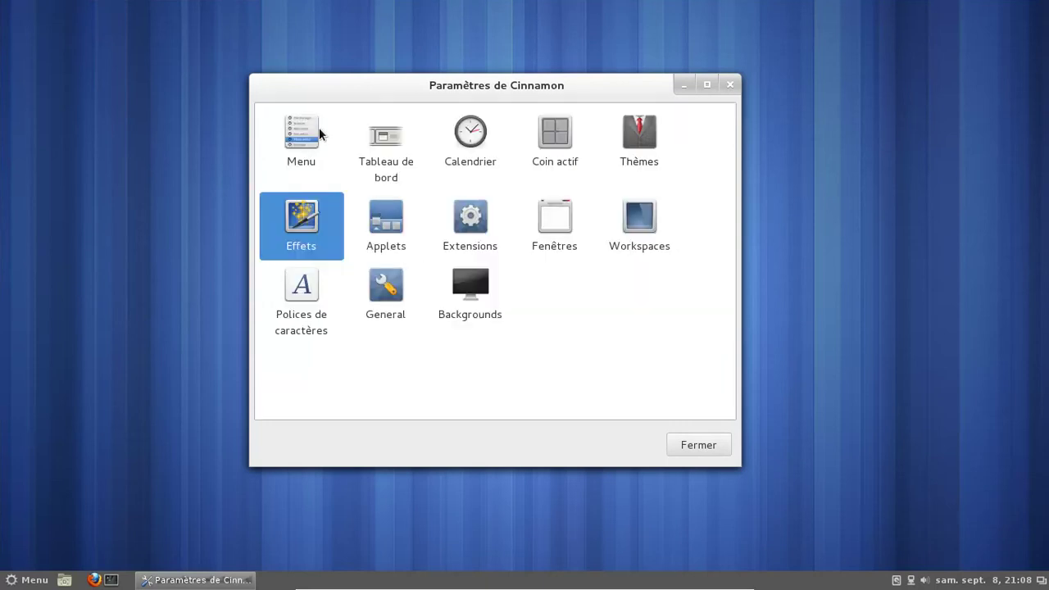
# - Examine the Applets settings page through to the end of its list, and close the Cinnamon settings
pyautogui.click(389, 227)
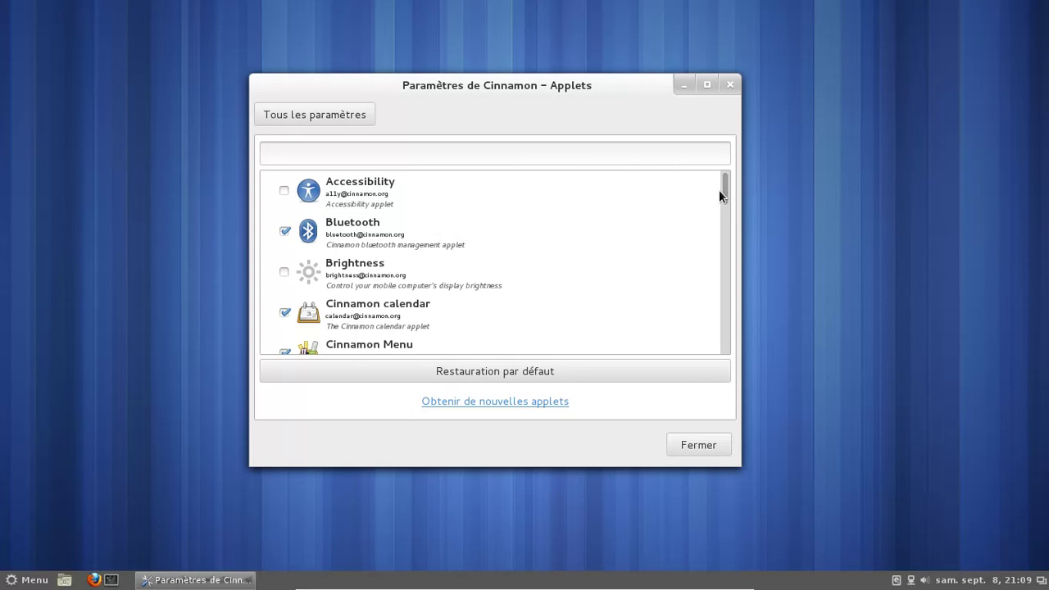
pyautogui.moveTo(723, 193); pyautogui.dragTo(726, 356)
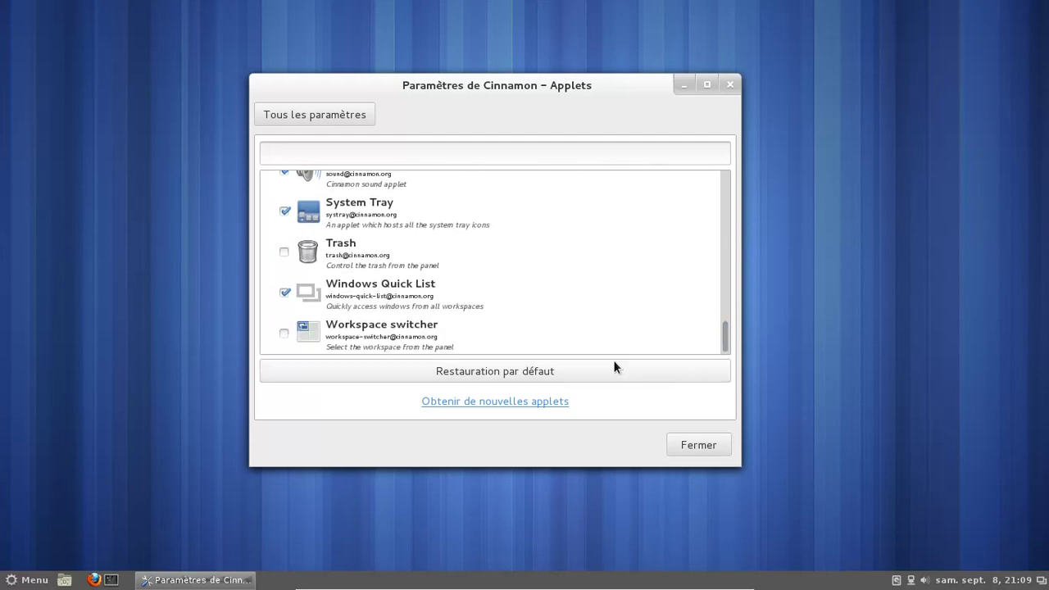
pyautogui.click(725, 446)
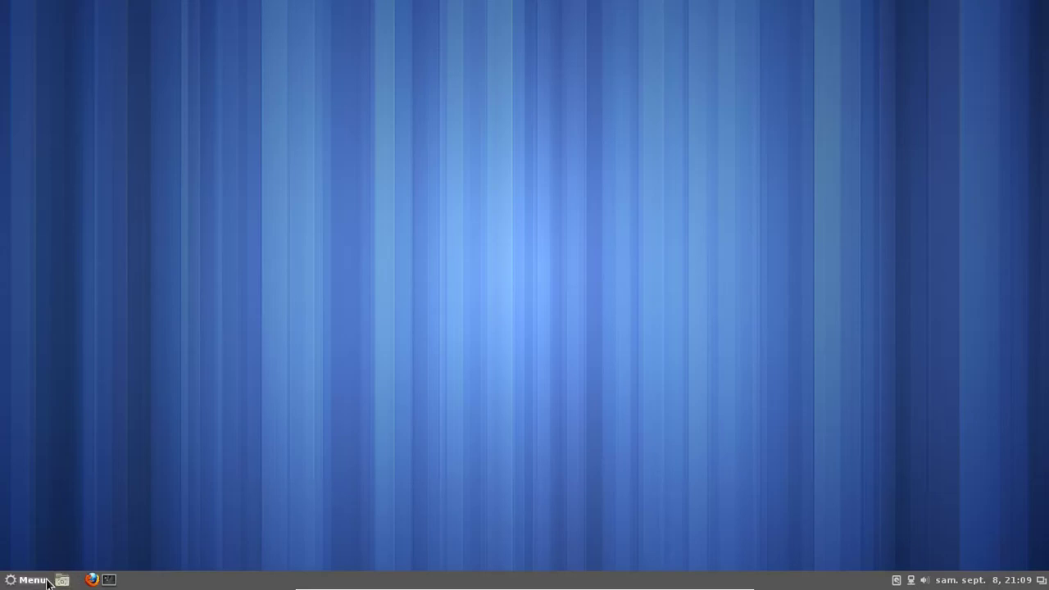
# - Open the Documents folder from the main menu's Emplacements category and move its window toward the middle of the desktop
pyautogui.click(11, 580)
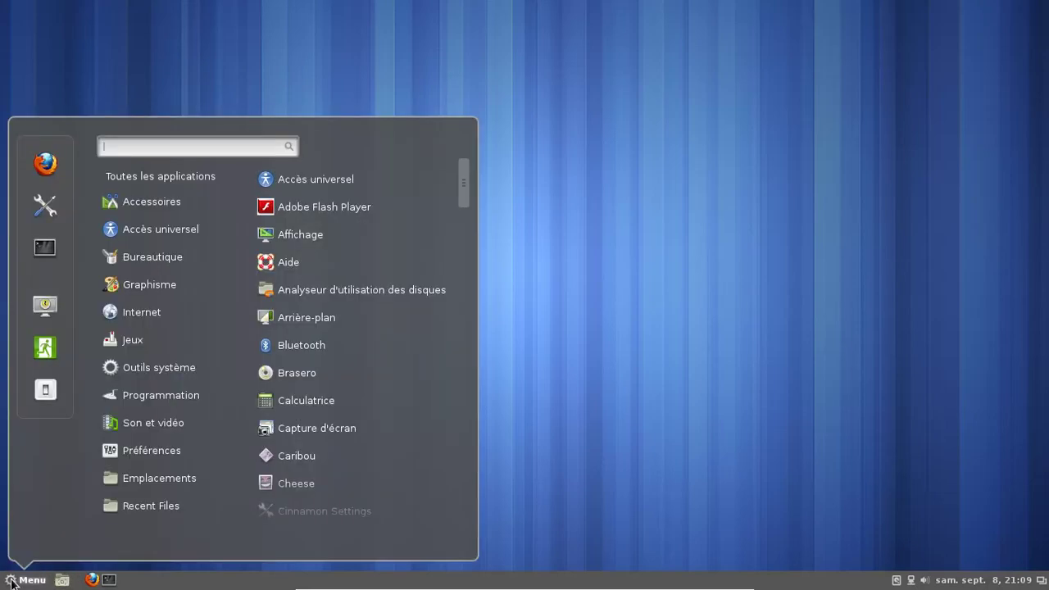
pyautogui.moveTo(136, 488)
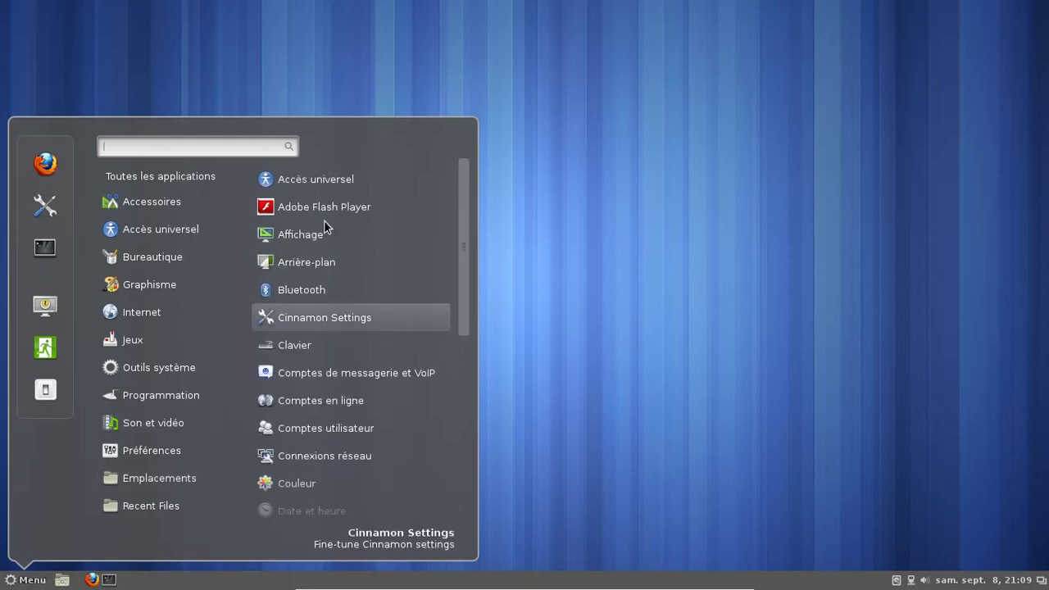
pyautogui.moveTo(166, 339)
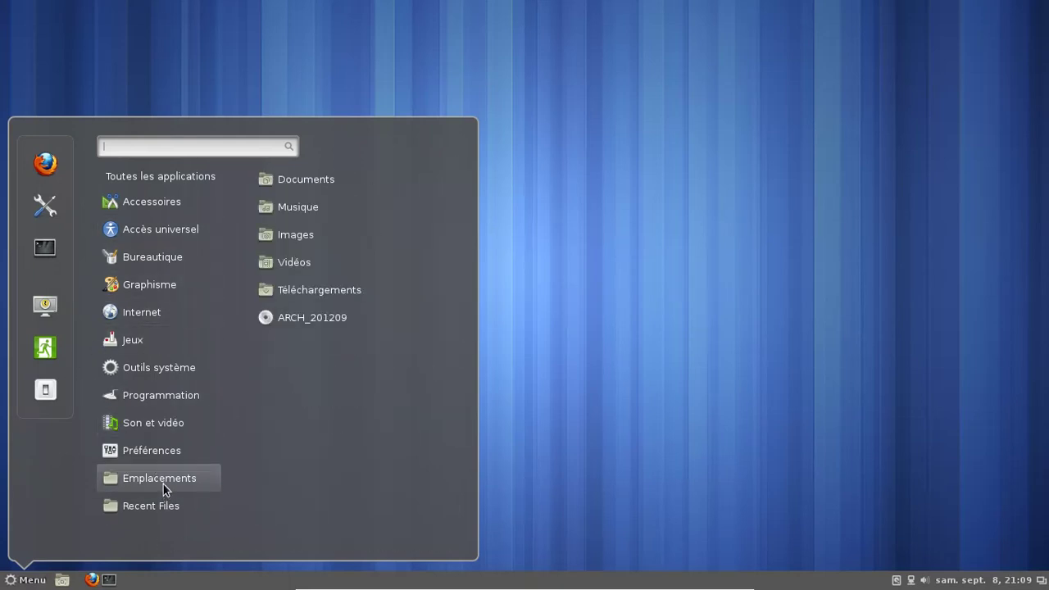
pyautogui.click(350, 178)
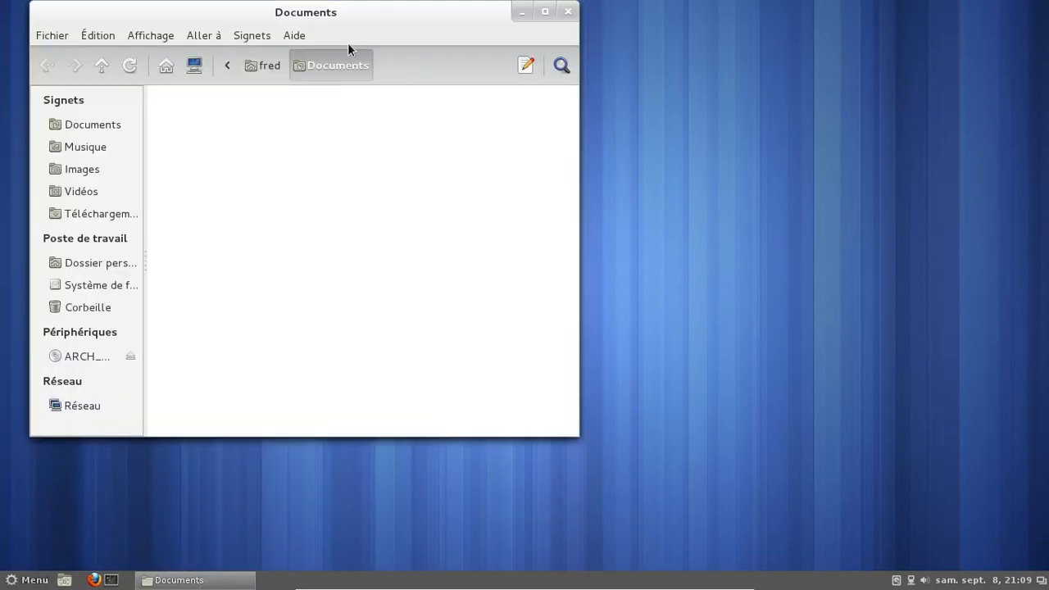
pyautogui.moveTo(348, 43); pyautogui.dragTo(541, 46)
# - View the file manager's À propos information, dismissing the workspace overview, and close the dialog
pyautogui.click(479, 71)
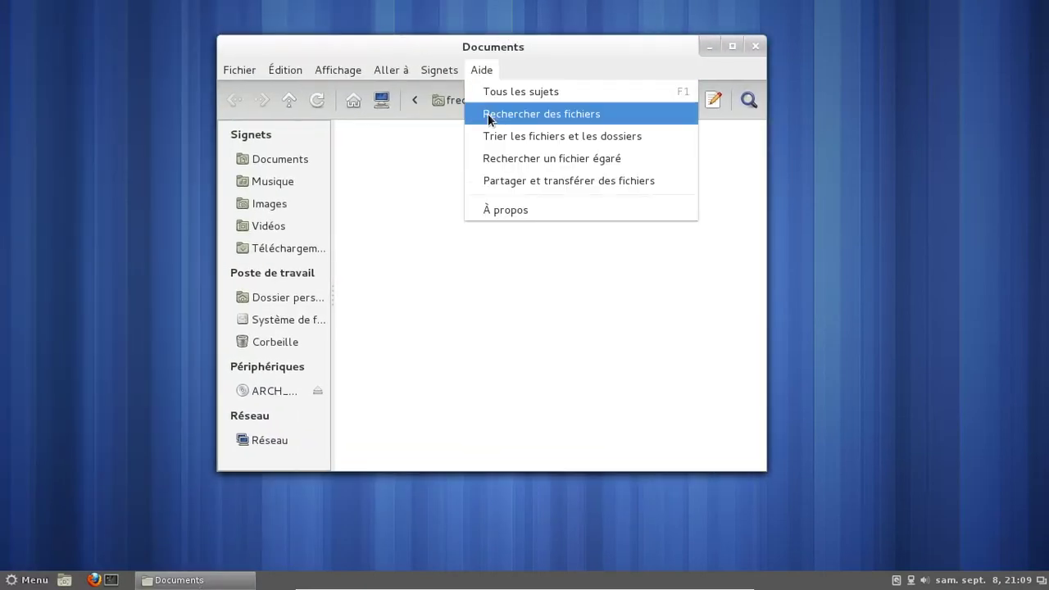
pyautogui.click(516, 205)
pyautogui.press('Escape')
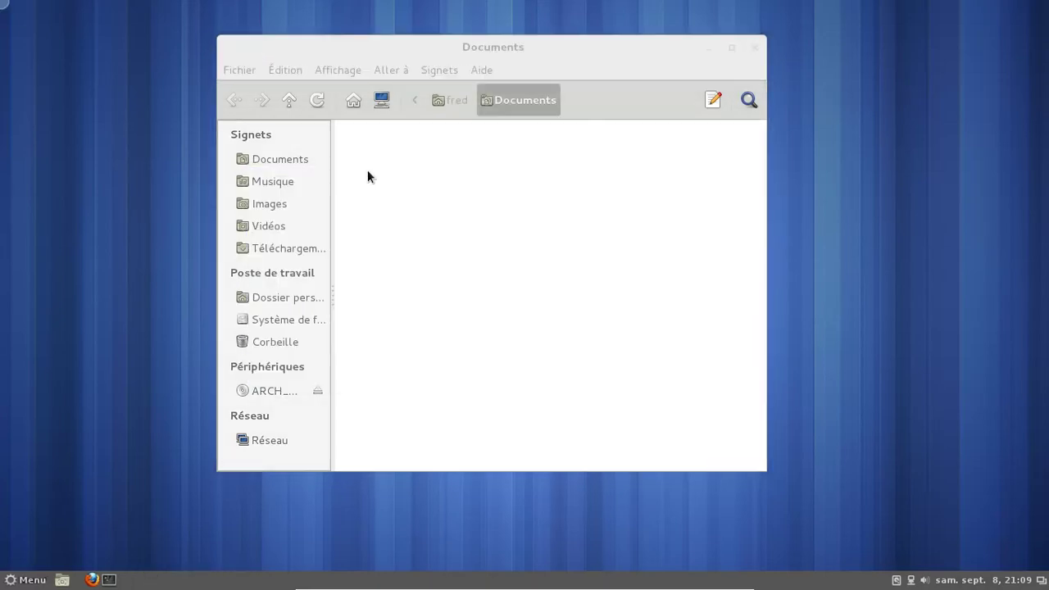
pyautogui.moveTo(0, 0)
pyautogui.click(355, 272)
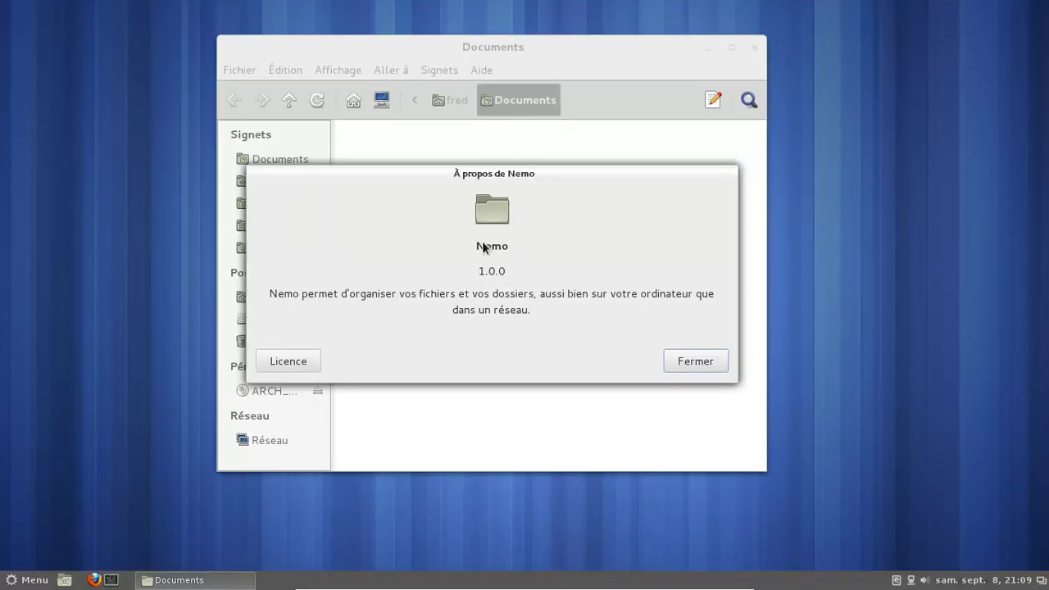
pyautogui.click(703, 360)
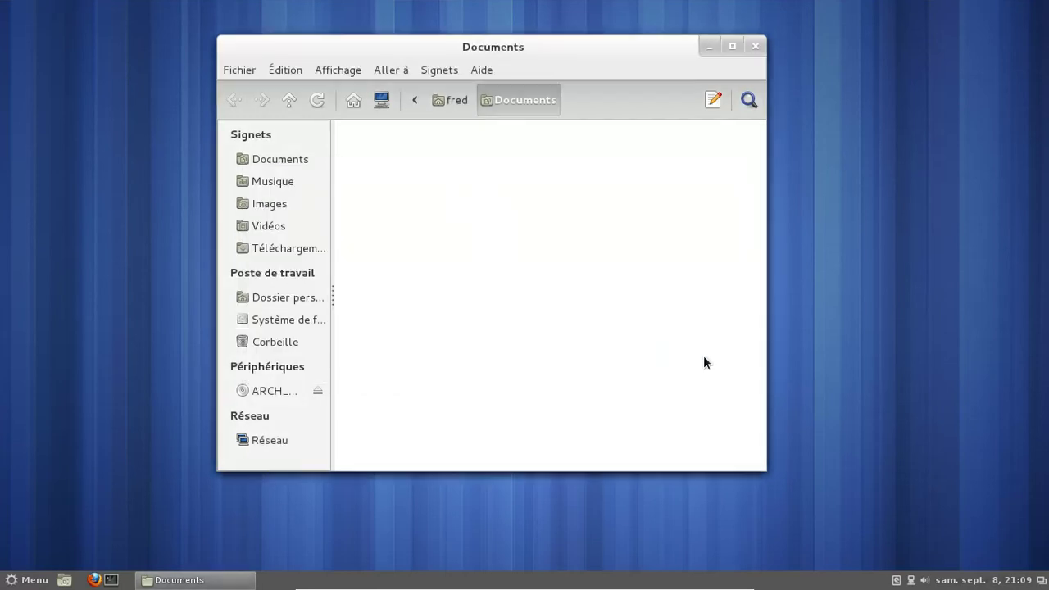
# - Browse Poste de travail, Corbeille, Système de fichiers and Dossier personnel, and widen the sidebar to show its full labels
pyautogui.click(382, 100)
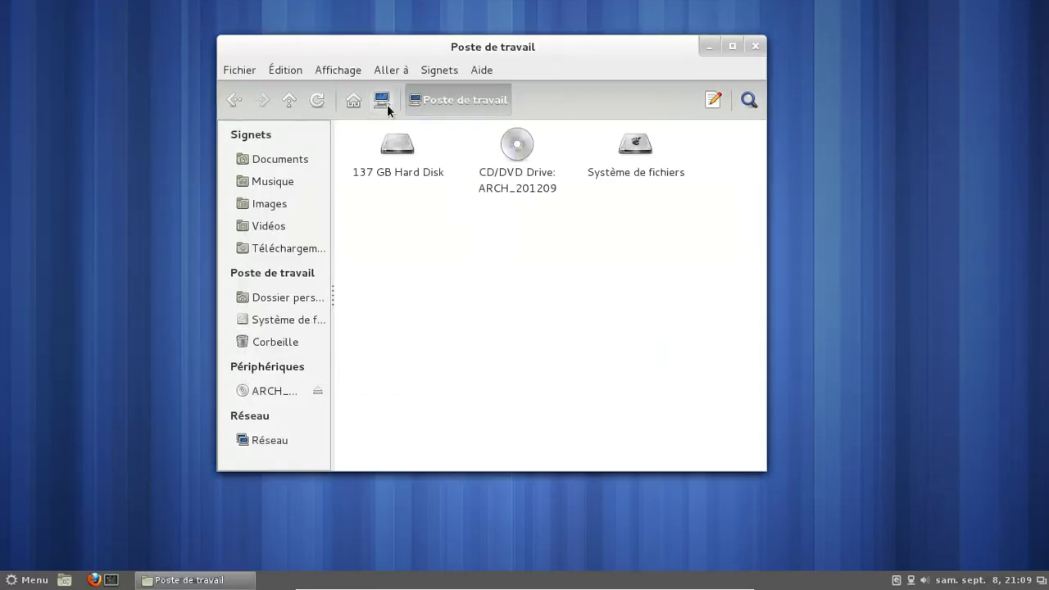
pyautogui.click(281, 341)
pyautogui.click(262, 320)
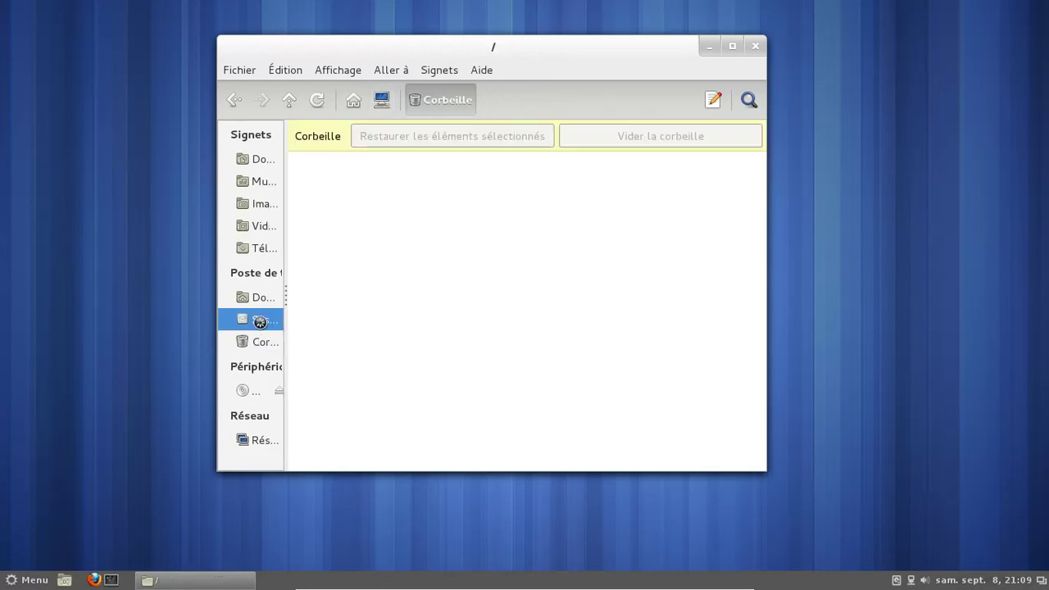
pyautogui.click(269, 297)
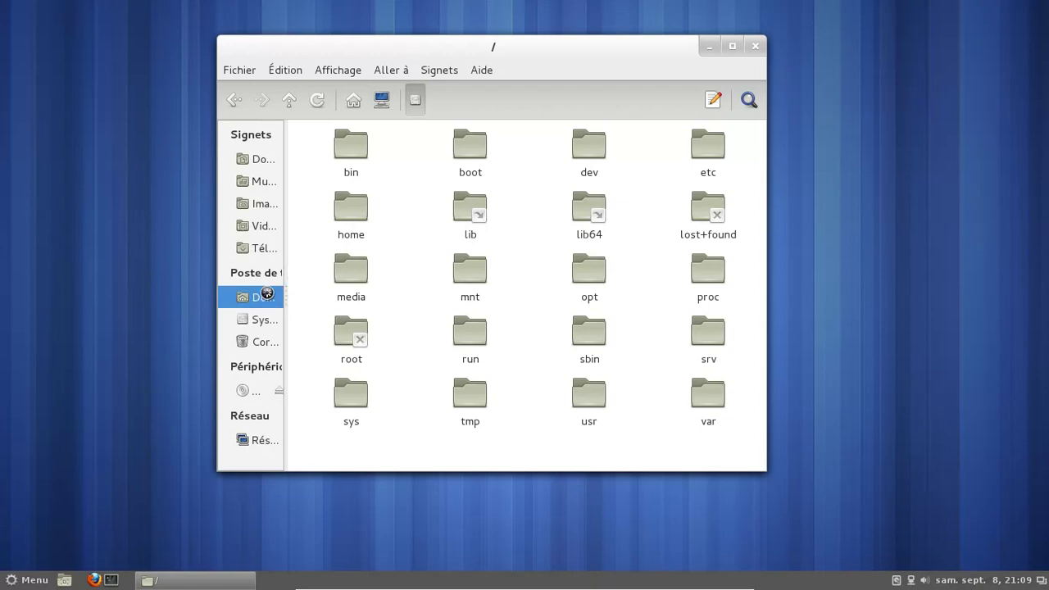
pyautogui.moveTo(285, 249); pyautogui.dragTo(393, 248)
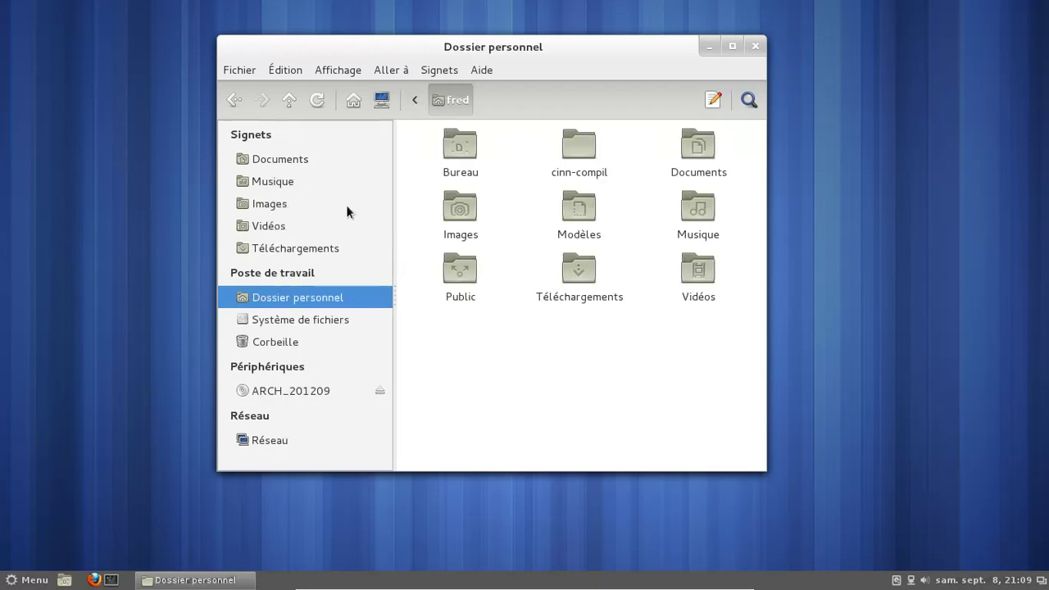
# - View the properties of the cinn-compil folder and close the dialog
pyautogui.click(579, 152)
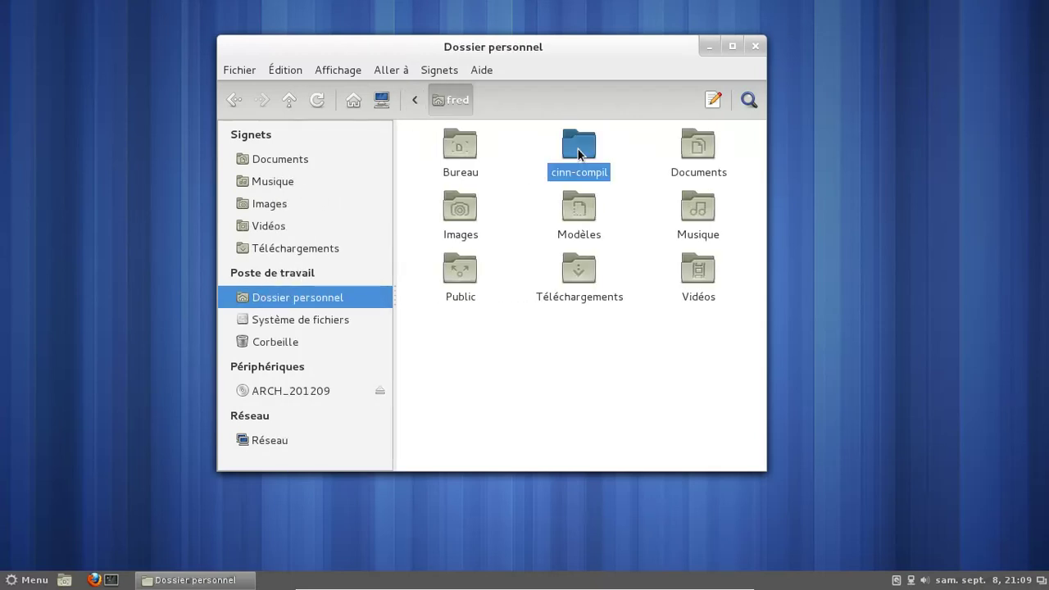
pyautogui.rightClick(578, 152)
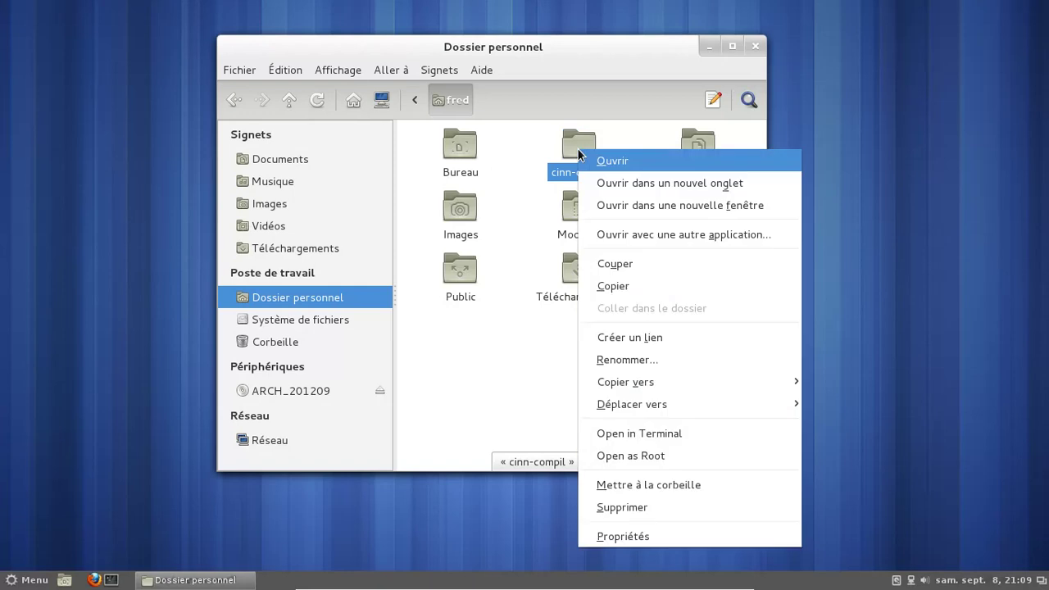
pyautogui.click(618, 536)
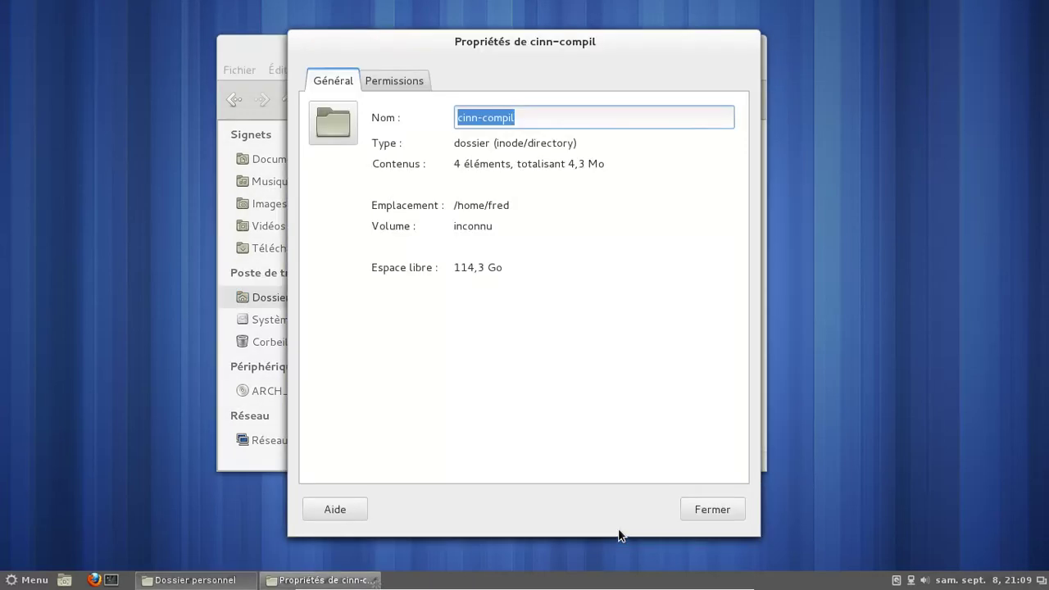
pyautogui.click(696, 513)
# - Show the file manager's status bar and narrow the sidebar slightly
pyautogui.click(355, 74)
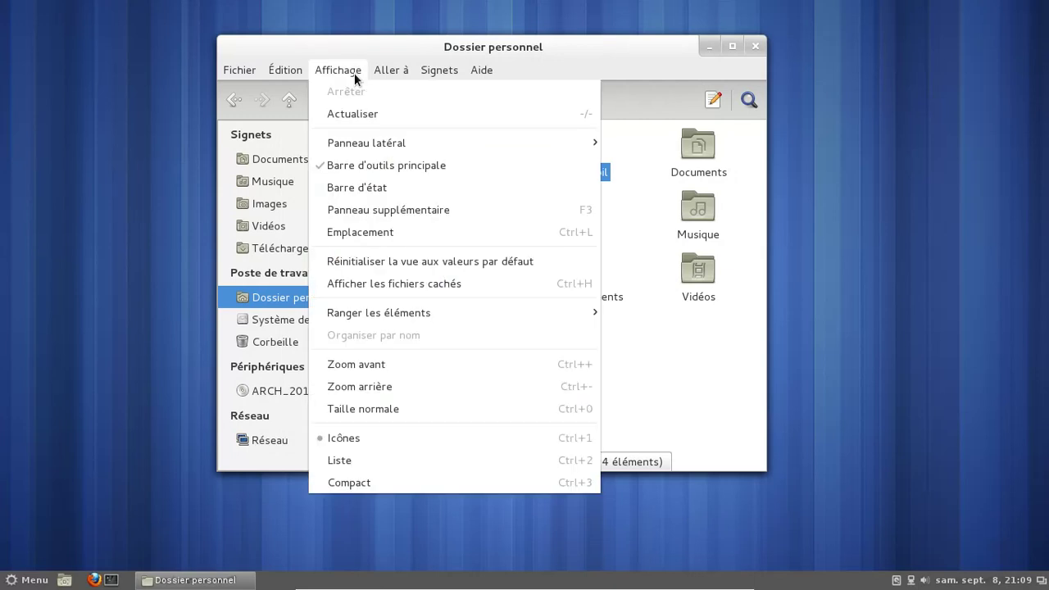
pyautogui.click(386, 190)
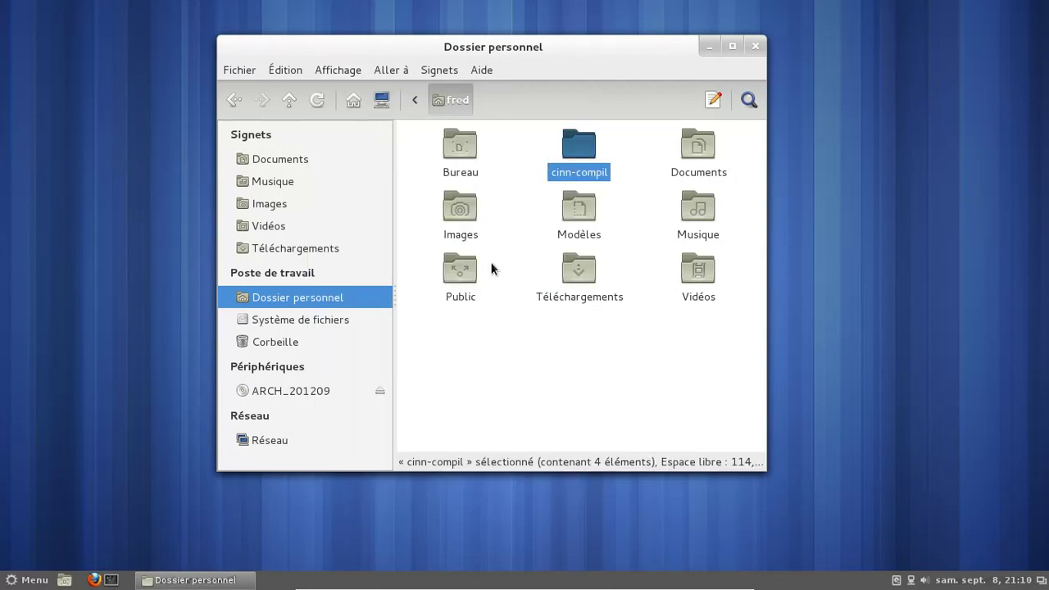
pyautogui.moveTo(396, 260); pyautogui.dragTo(364, 259)
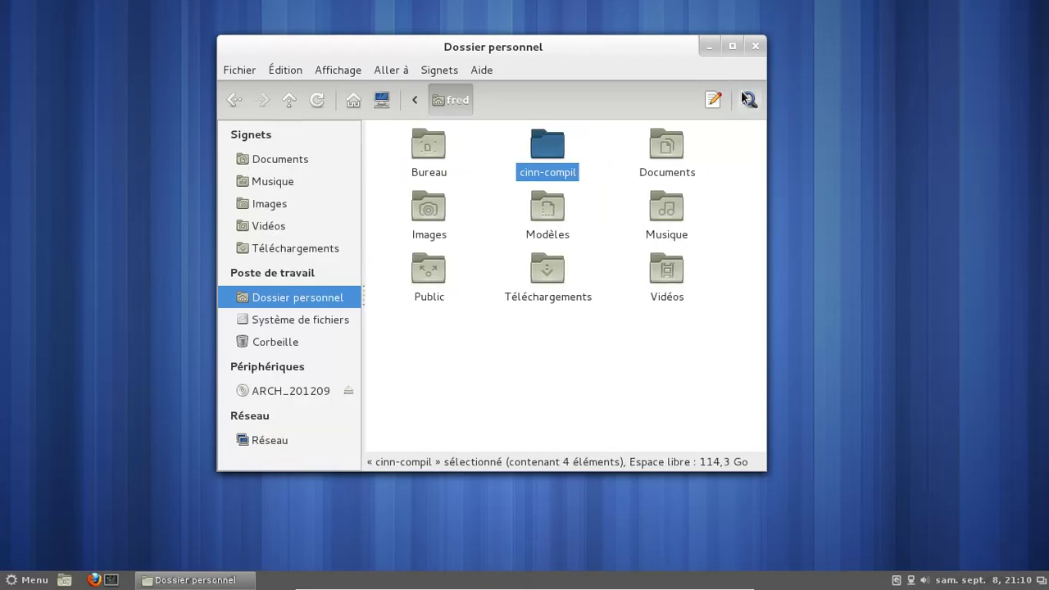
# - Look over the file manager's Édition commands and close the Dossier personnel window
pyautogui.click(295, 70)
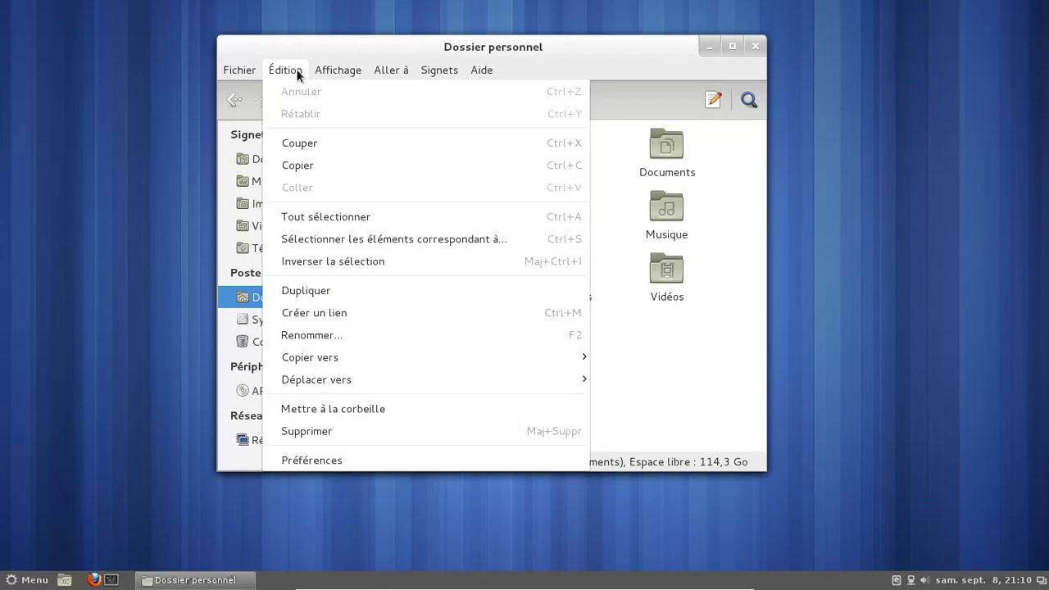
pyautogui.click(296, 70)
pyautogui.click(754, 46)
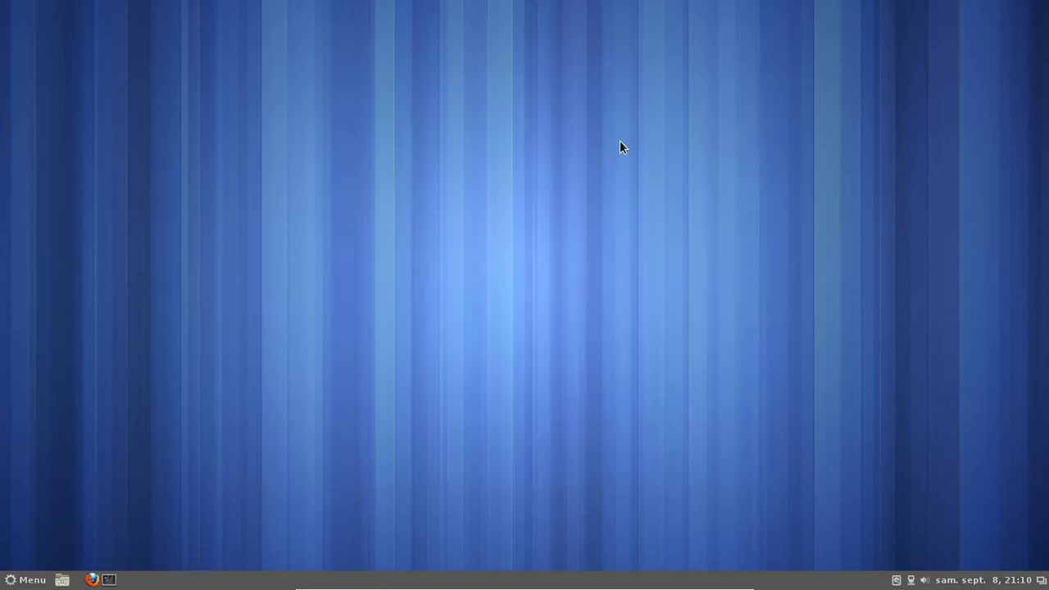
# - Launch Firefox, restore its window from full screen size and move it closer to the upper middle of the desktop
pyautogui.click(92, 579)
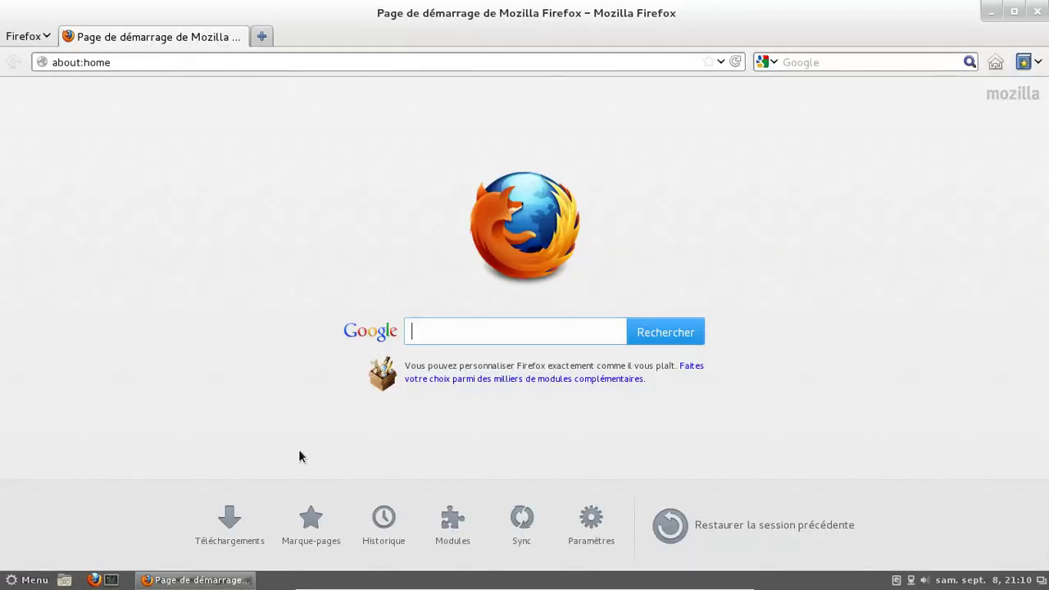
pyautogui.click(656, 20)
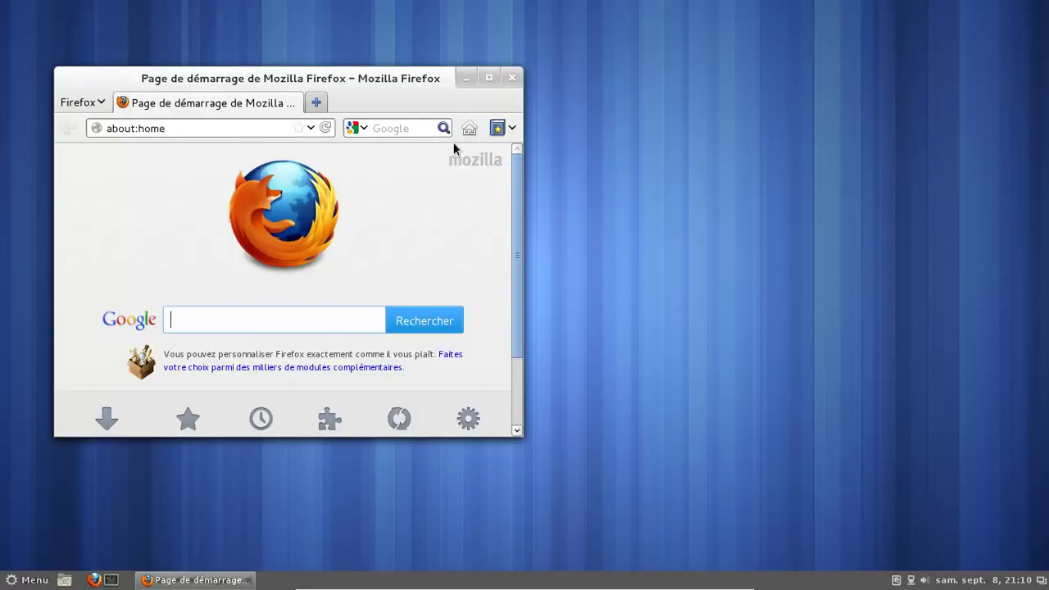
pyautogui.moveTo(0, 0)
pyautogui.click(375, 217)
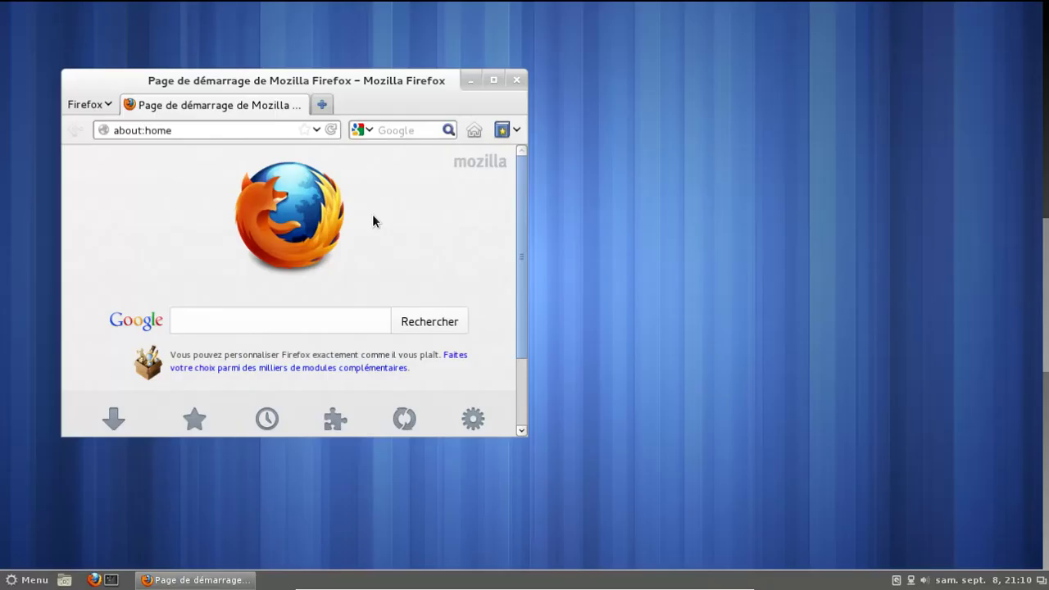
pyautogui.moveTo(403, 77); pyautogui.dragTo(457, 40)
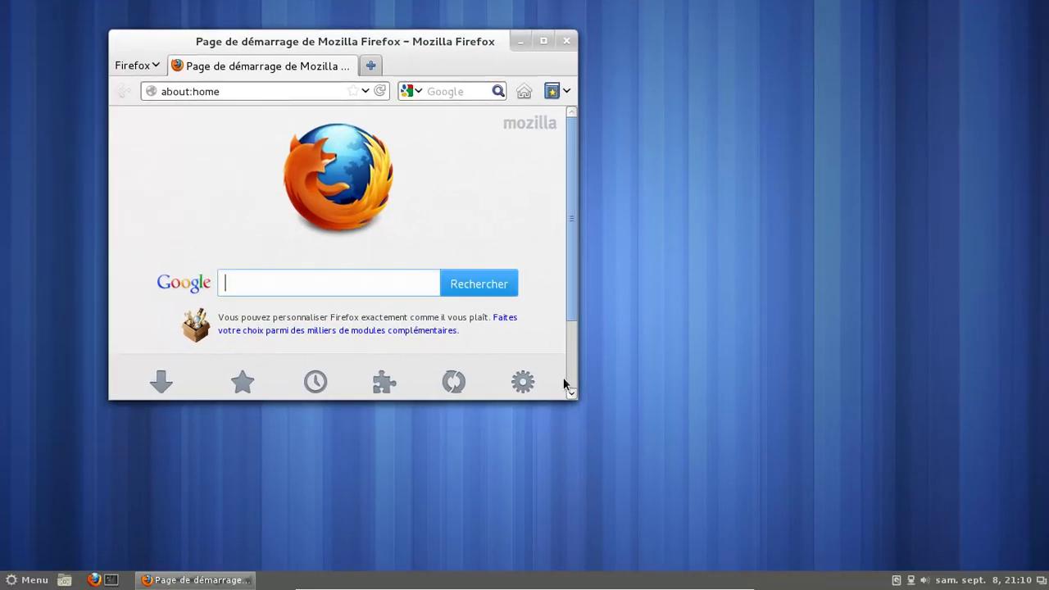
# - Enlarge the Firefox window until the whole start page fits, including the Restaurer la session précédente option
pyautogui.hotkey('ctrl', 'alt', 'Up')
pyautogui.click(311, 304)
pyautogui.hotkey('ctrl', 'alt', 'Up')
pyautogui.click(436, 362)
pyautogui.moveTo(576, 394); pyautogui.dragTo(810, 509)
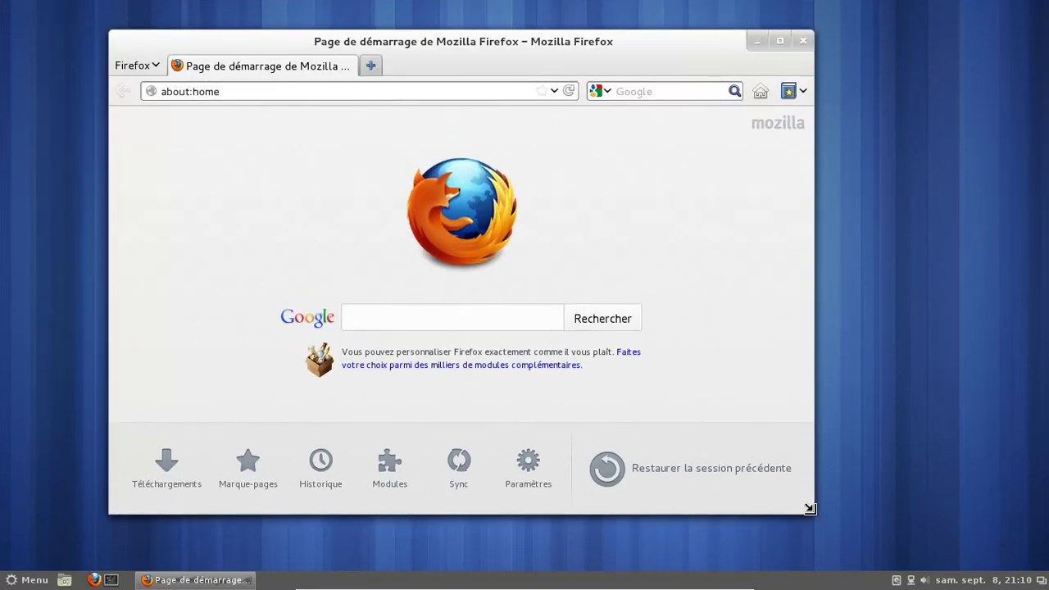
# - Launch LibreOffice Writer from the main menu's Bureautique category with a blank document
pyautogui.click(29, 580)
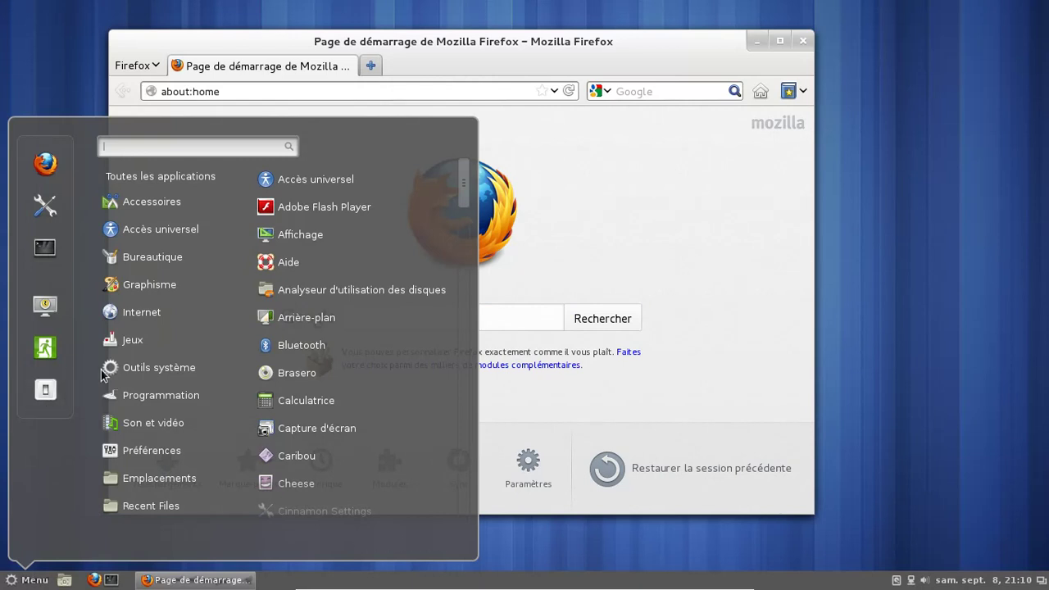
pyautogui.moveTo(161, 319)
pyautogui.moveTo(156, 294)
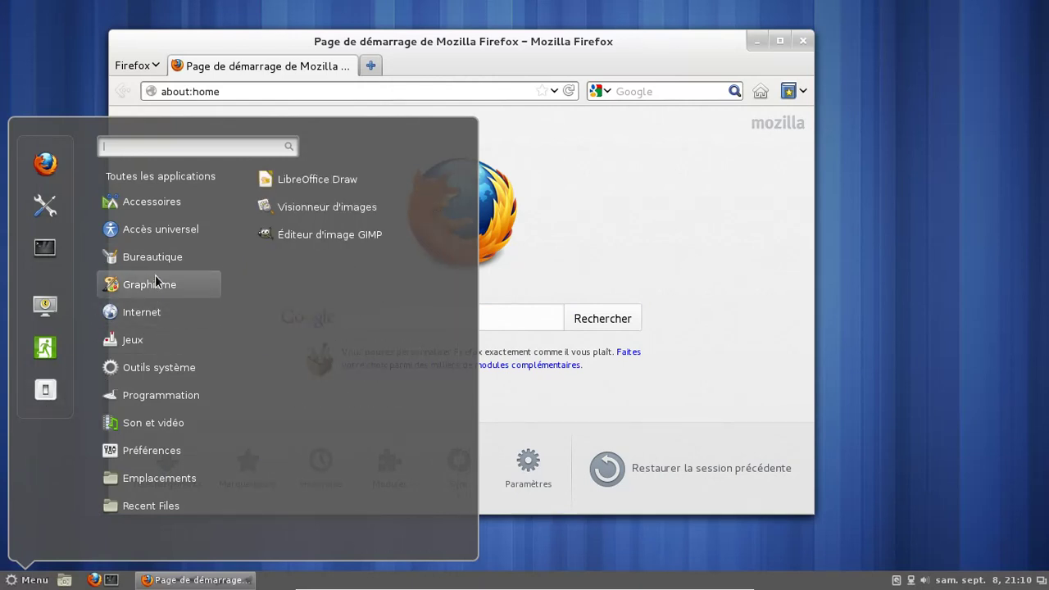
pyautogui.moveTo(155, 260)
pyautogui.click(370, 340)
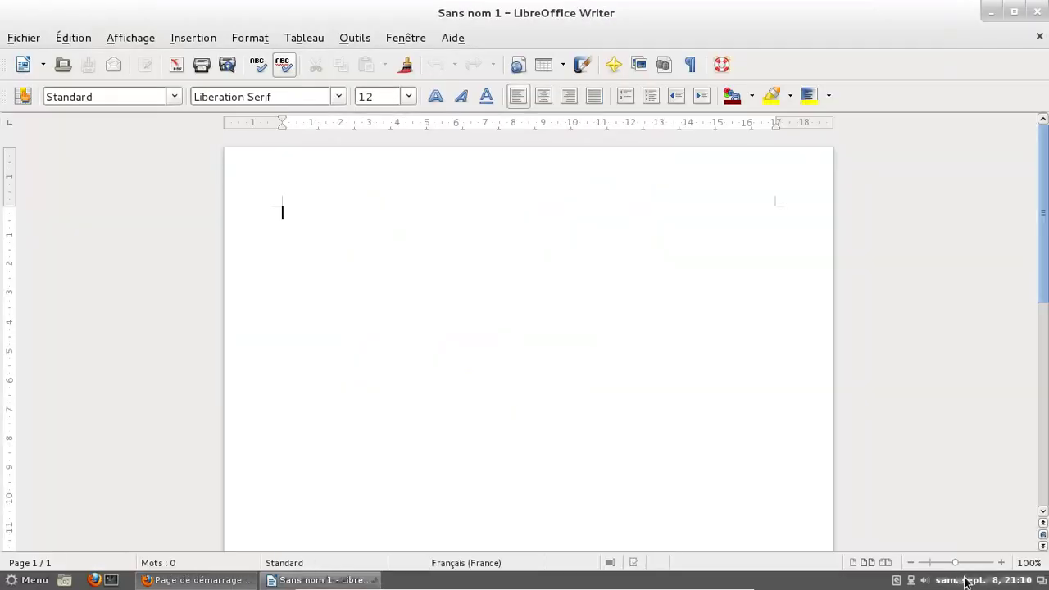
# - Look at the panel clock's calendar and restore the LibreOffice Writer window from full screen size
pyautogui.click(967, 580)
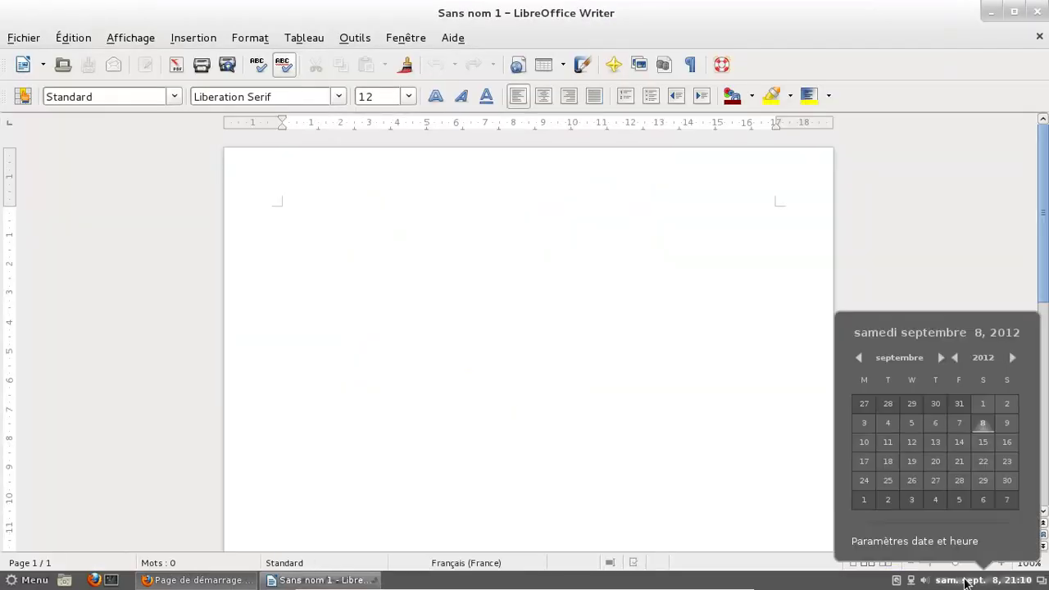
pyautogui.click(771, 10)
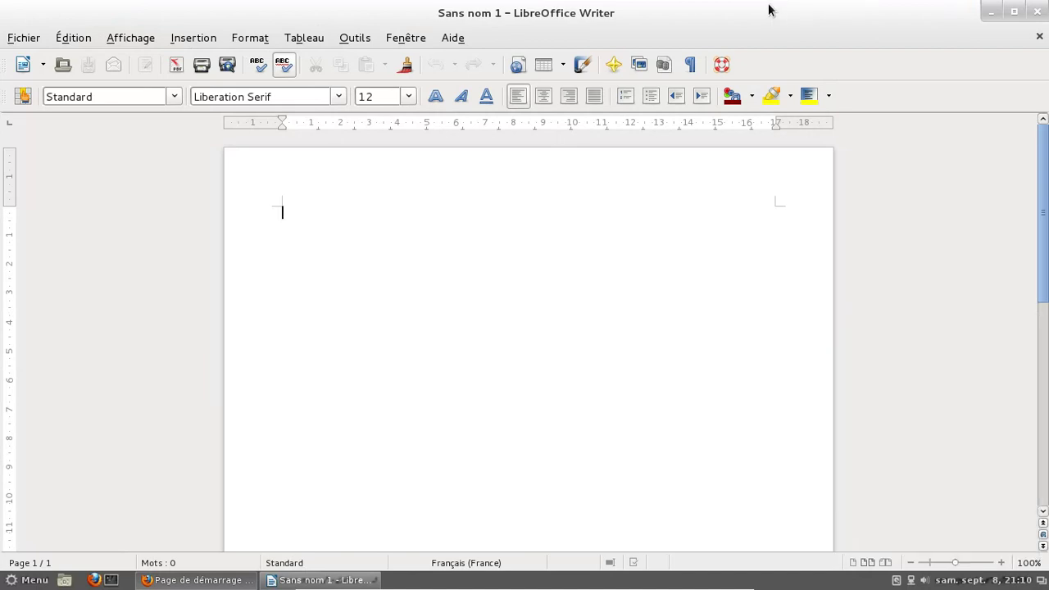
pyautogui.doubleClick(745, 16)
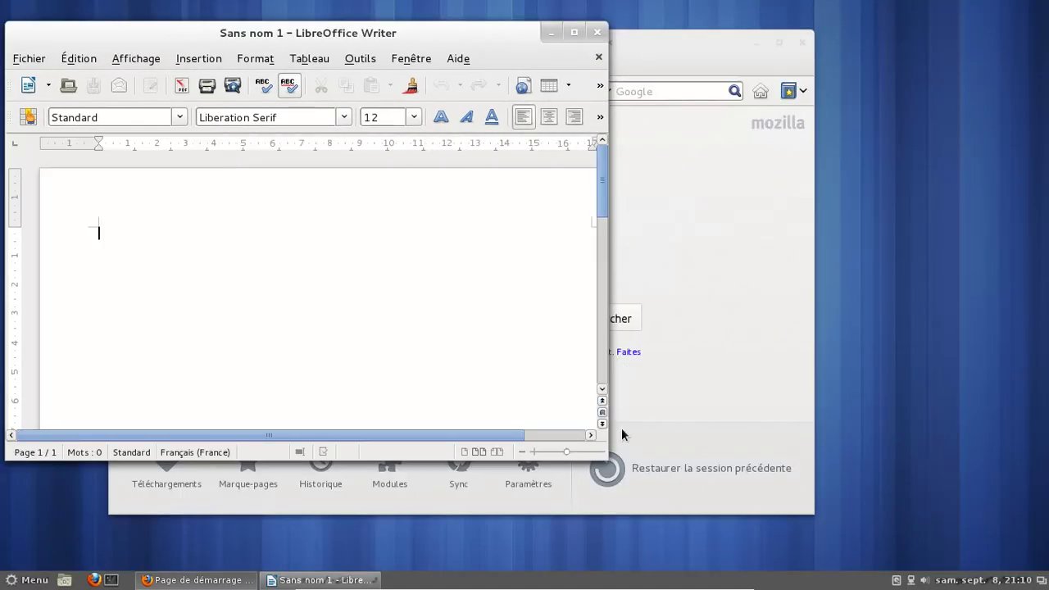
# - Move the LibreOffice Writer window from Workspace 1 to Workspace 2 in the workspace overview
pyautogui.hotkey('ctrl', 'alt', 'Up')
pyautogui.click(212, 317)
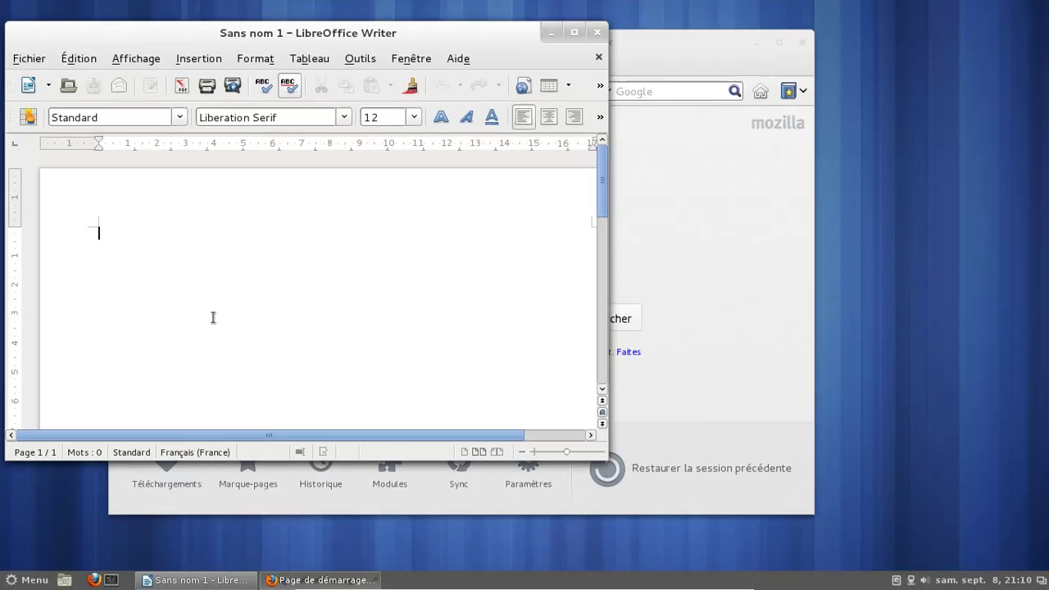
pyautogui.moveTo(0, 1)
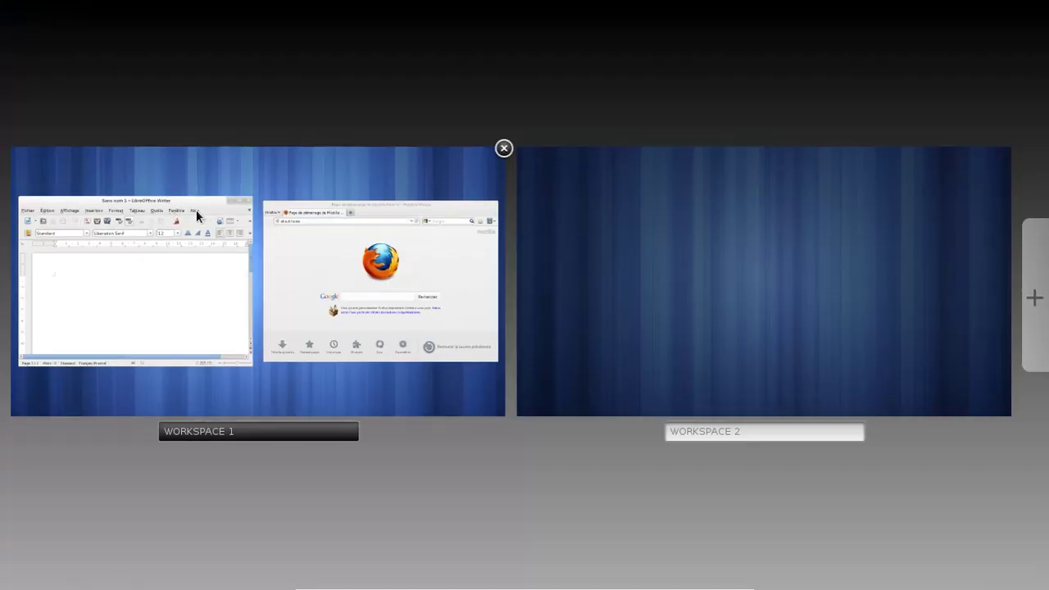
pyautogui.moveTo(196, 210); pyautogui.dragTo(813, 243)
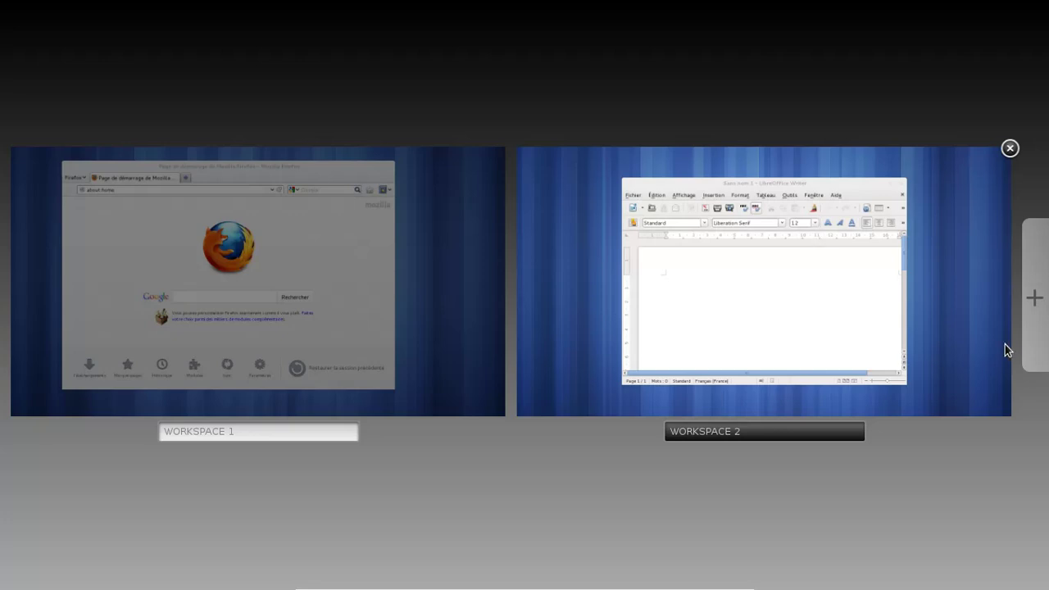
# - Add a third workspace, remove it again and switch to Workspace 2
pyautogui.click(1033, 322)
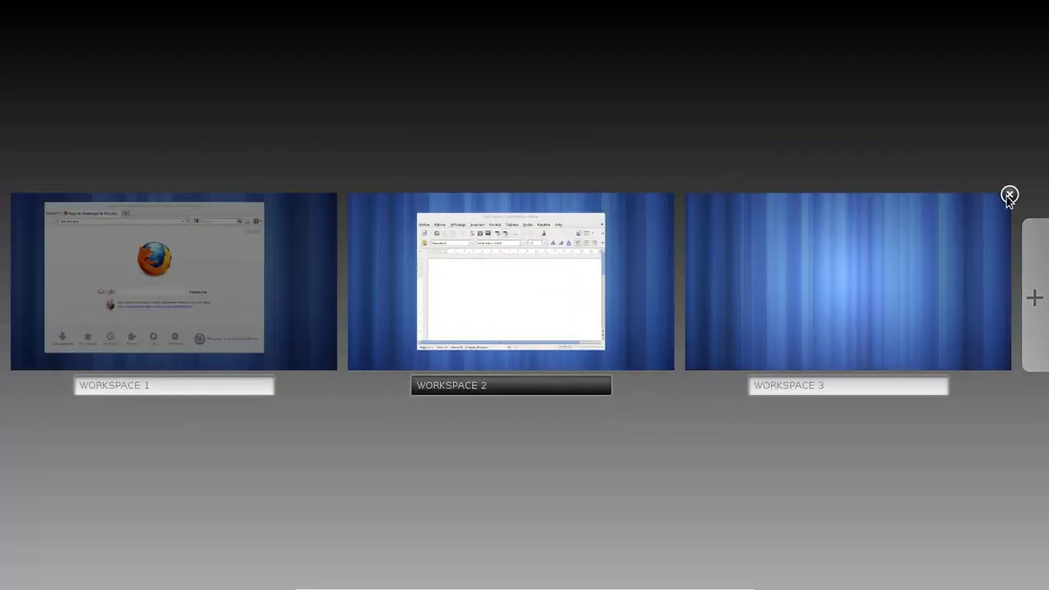
pyautogui.click(1008, 195)
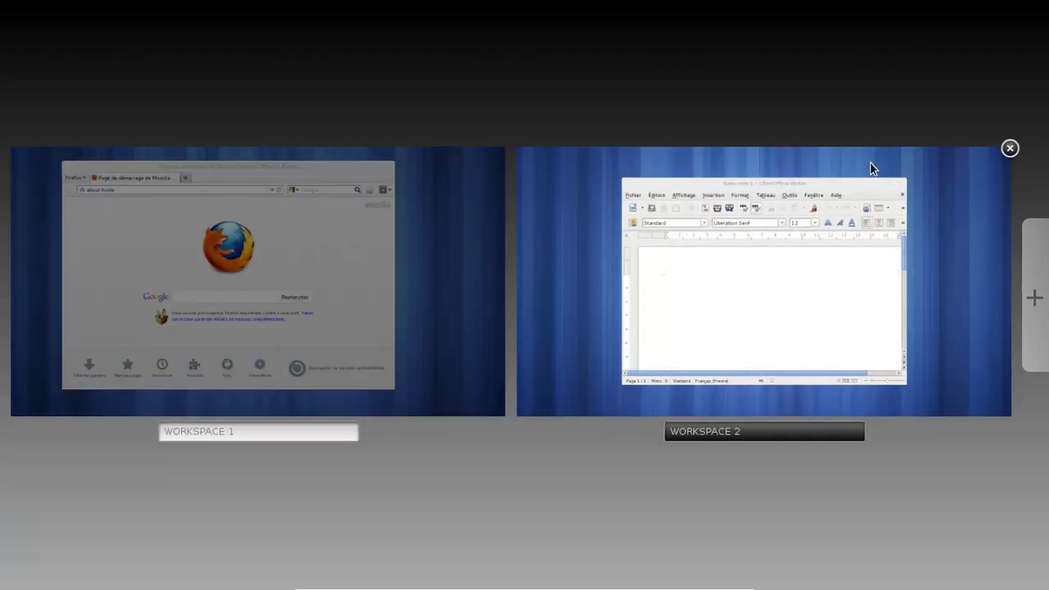
pyautogui.click(907, 181)
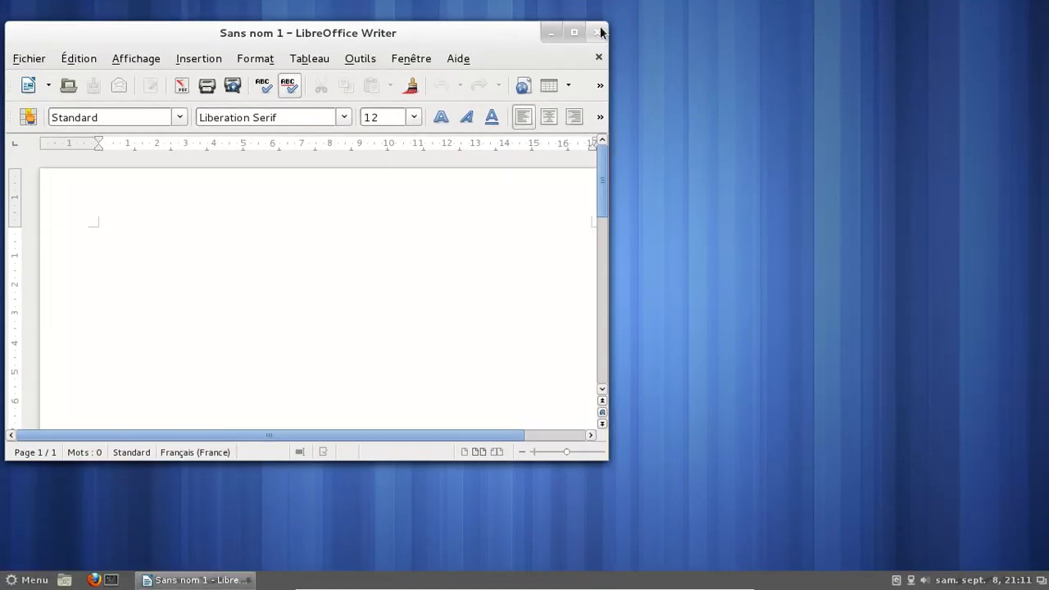
# - Close the LibreOffice Writer window on Workspace 2 and the Firefox window on Workspace 1
pyautogui.click(600, 33)
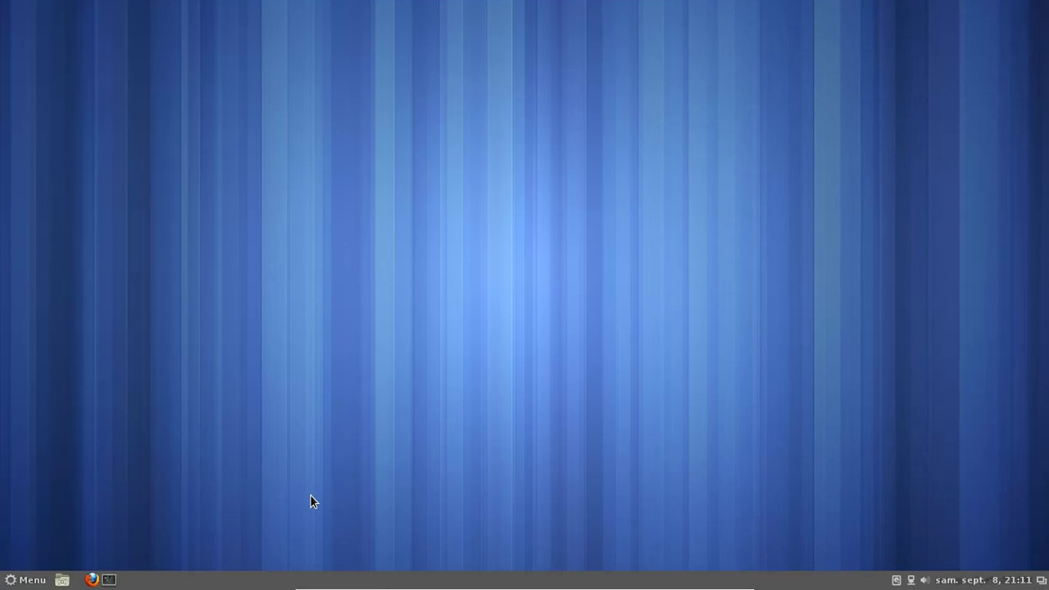
pyautogui.hotkey('ctrl', 'alt', 'Left')
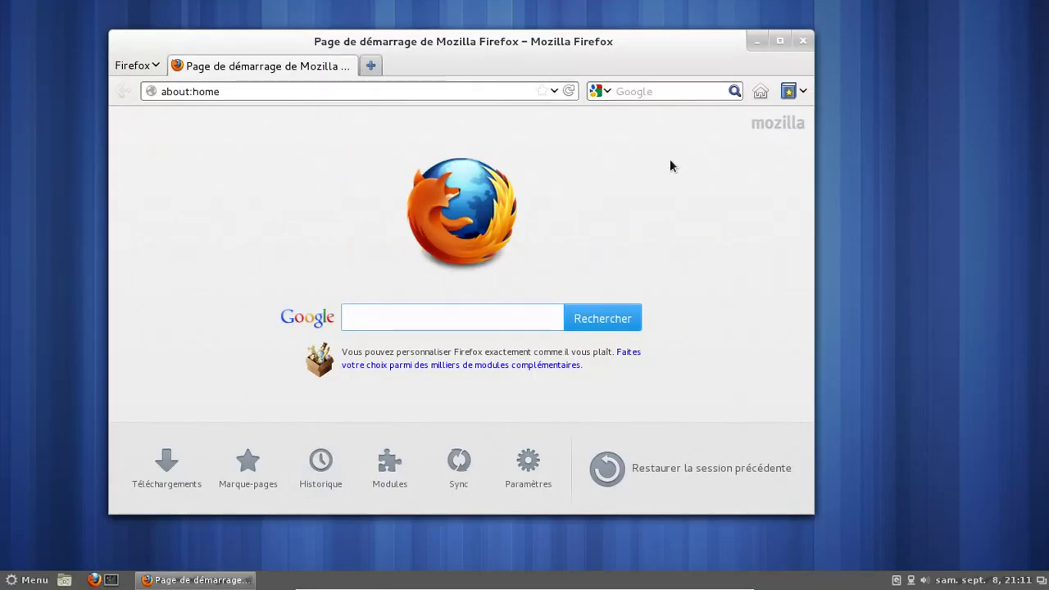
pyautogui.click(803, 42)
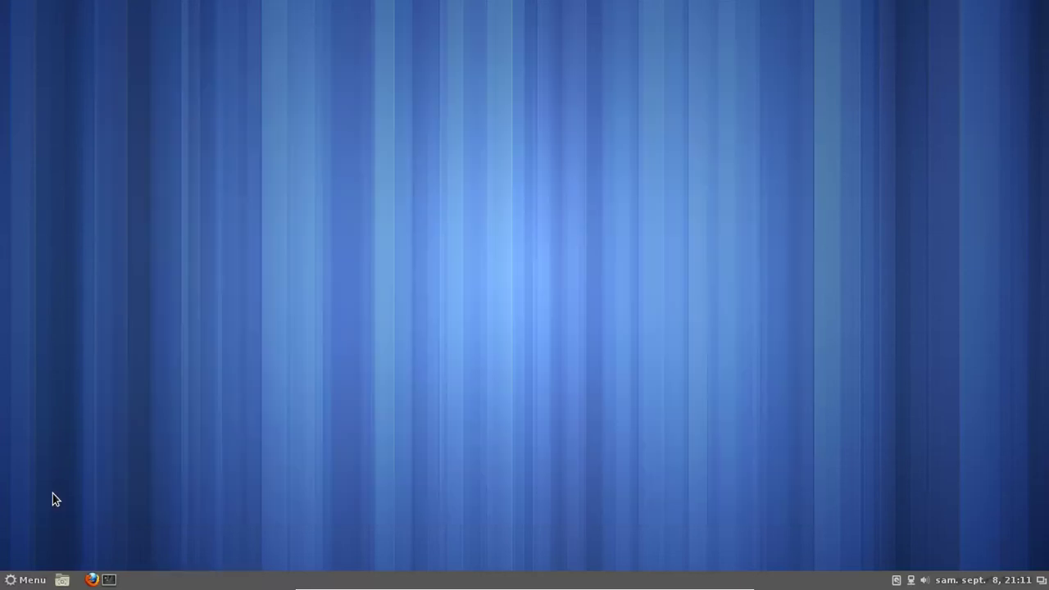
# - Look through the main menu's application categories, including Préférences, Accès universel and Bureautique, and close the menu
pyautogui.click(31, 578)
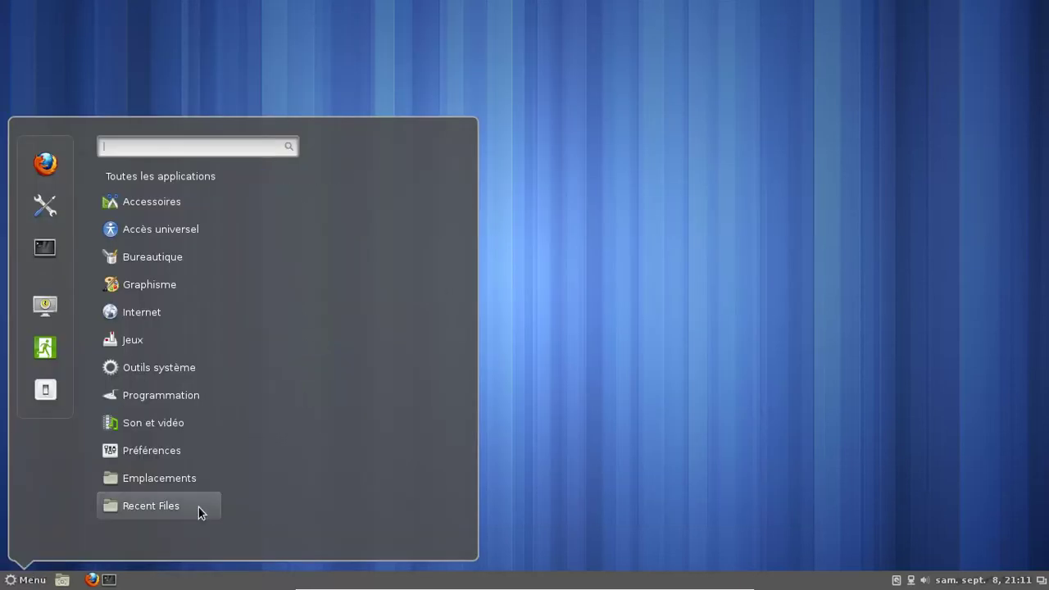
pyautogui.moveTo(174, 459)
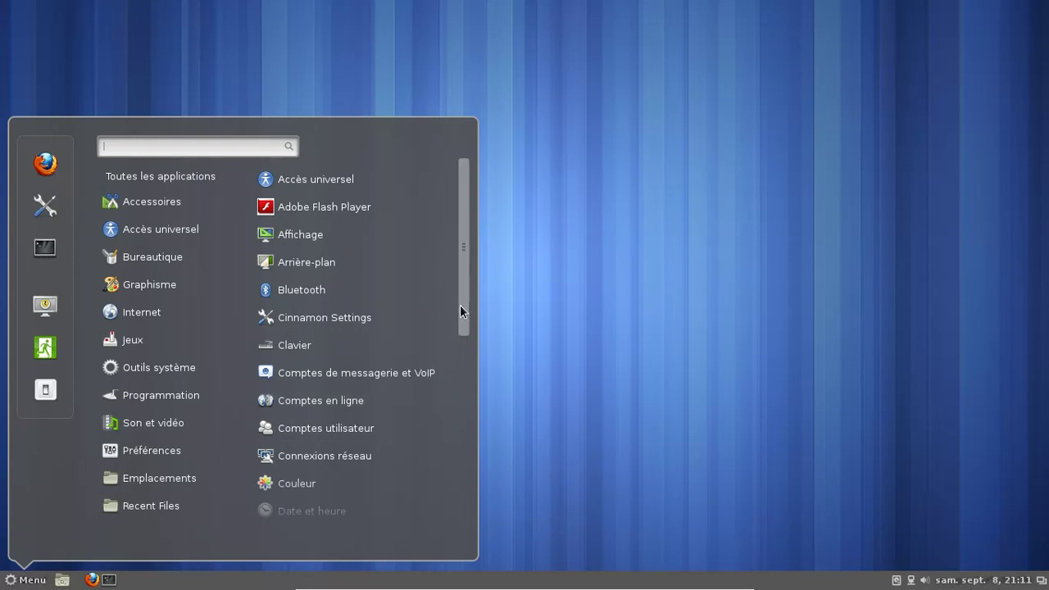
pyautogui.moveTo(463, 299); pyautogui.dragTo(461, 145)
pyautogui.moveTo(146, 229)
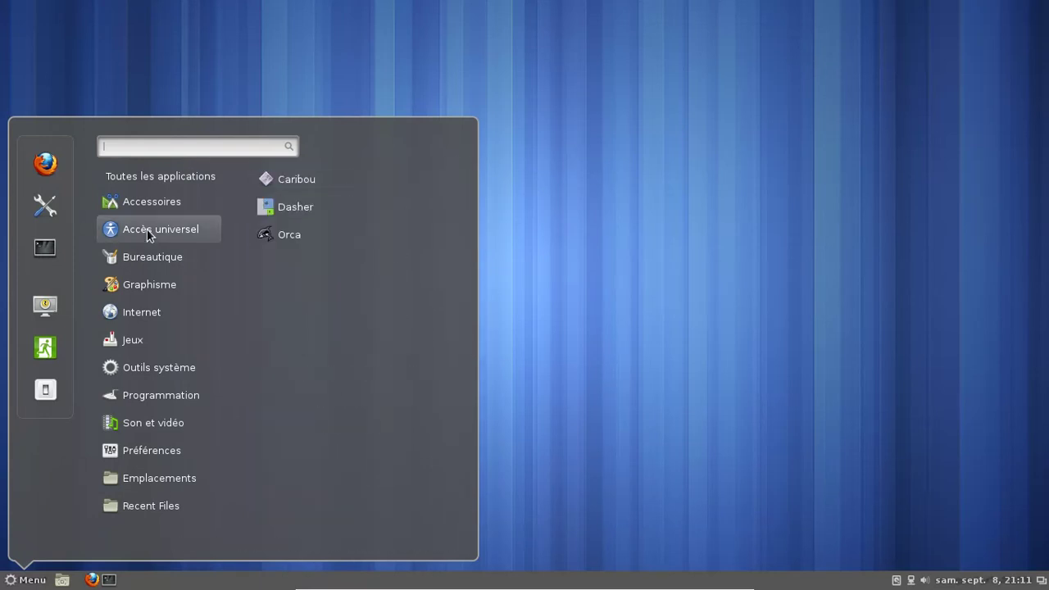
pyautogui.moveTo(135, 261)
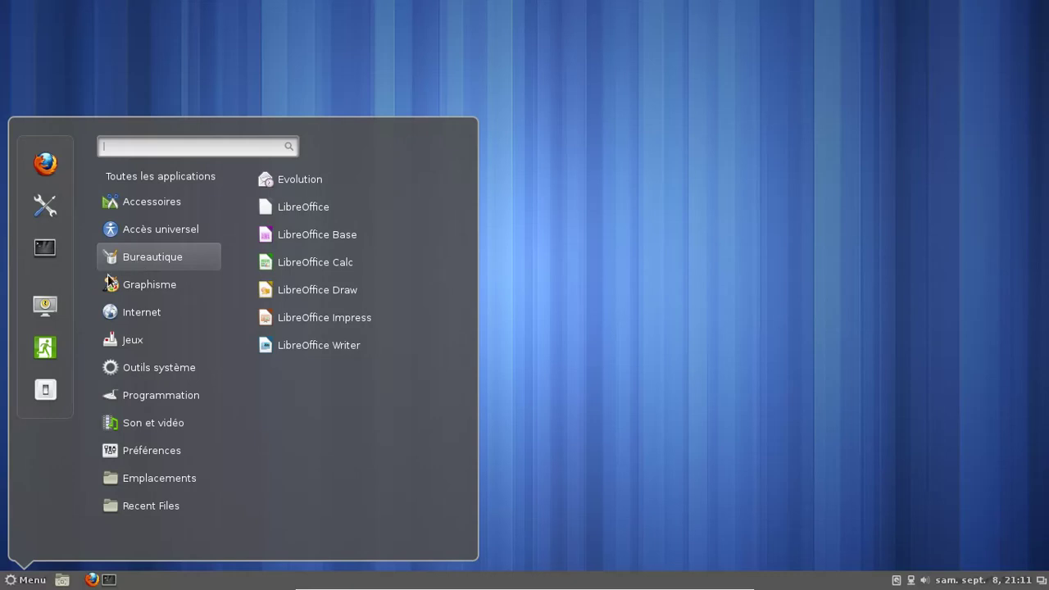
pyautogui.moveTo(143, 355)
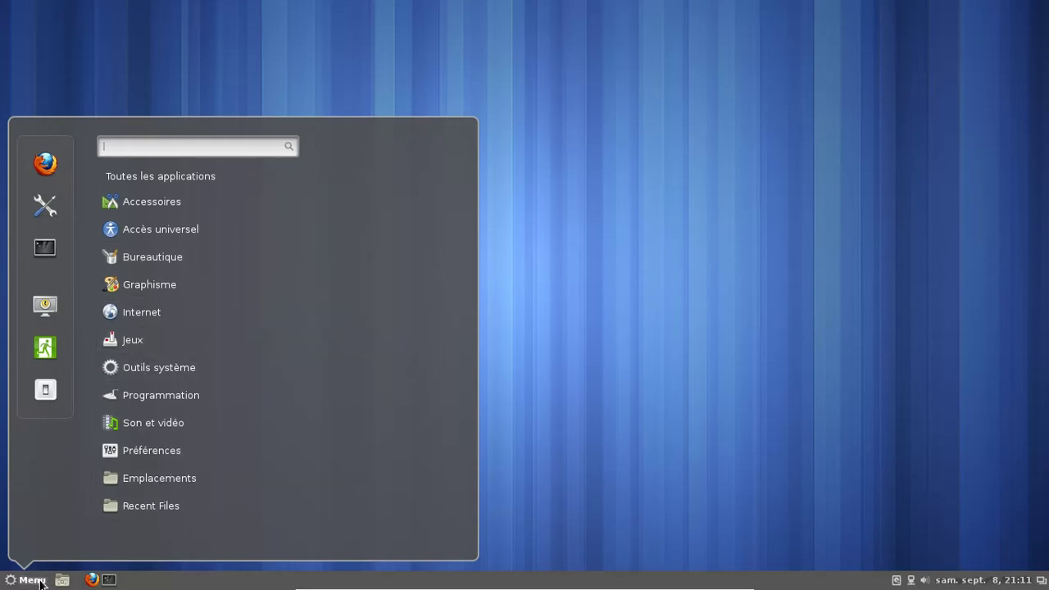
pyautogui.click(108, 580)
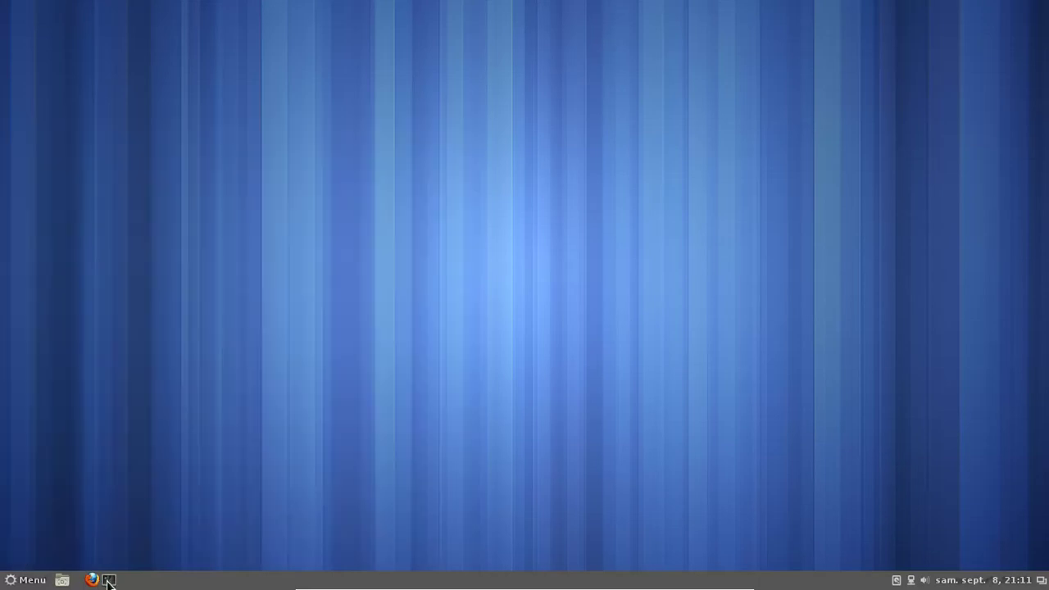
# - Open a terminal, list the commands starting with cinnamon and run cinnamon --version
pyautogui.click(108, 581)
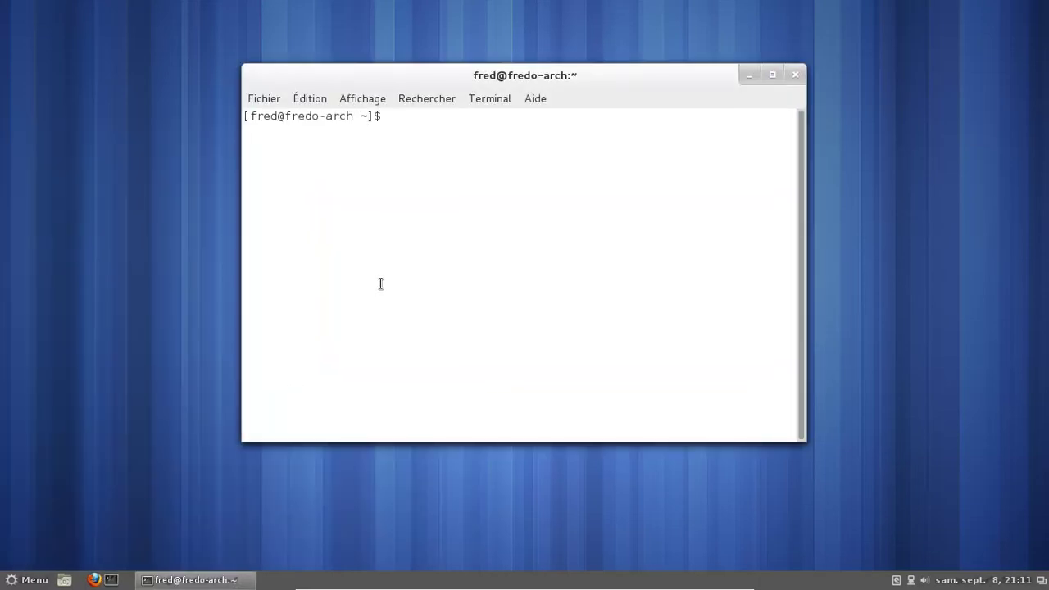
pyautogui.write('cinnamon')
pyautogui.press('Tab')
pyautogui.press('Tab')
pyautogui.press('Tab')
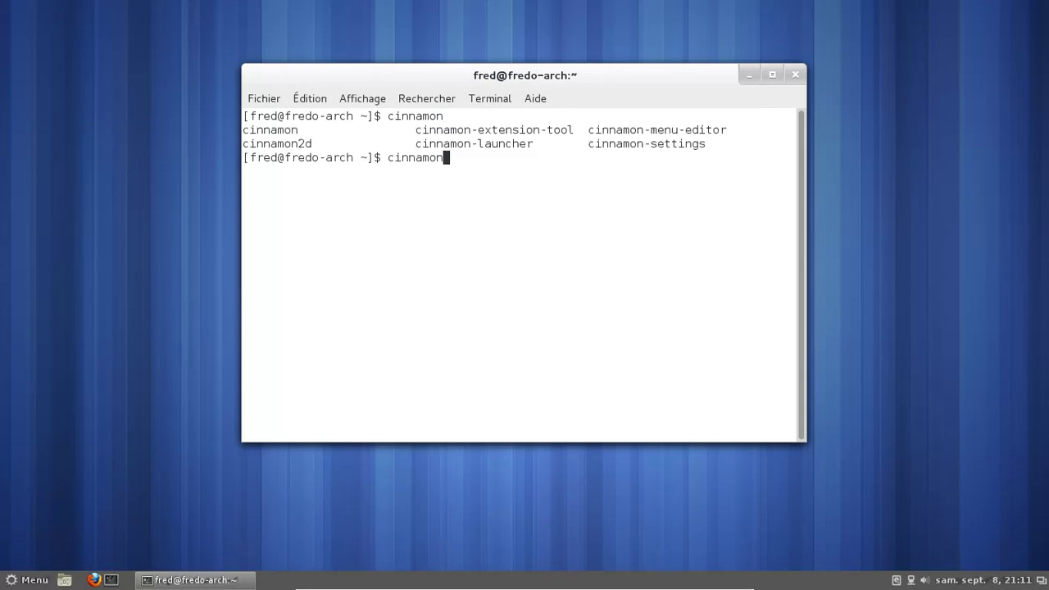
pyautogui.write('--version')
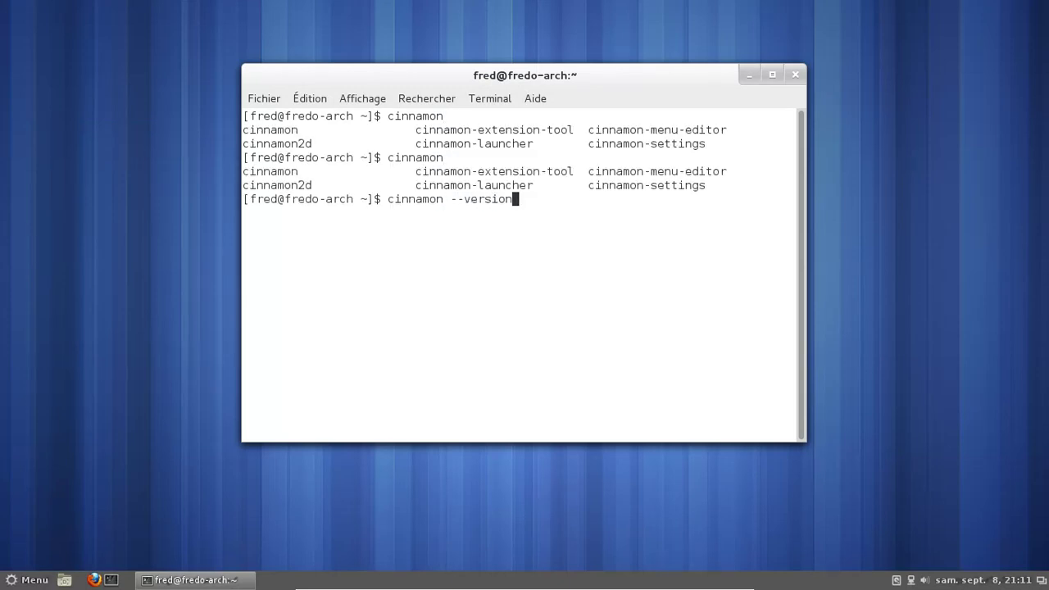
pyautogui.press('Return')
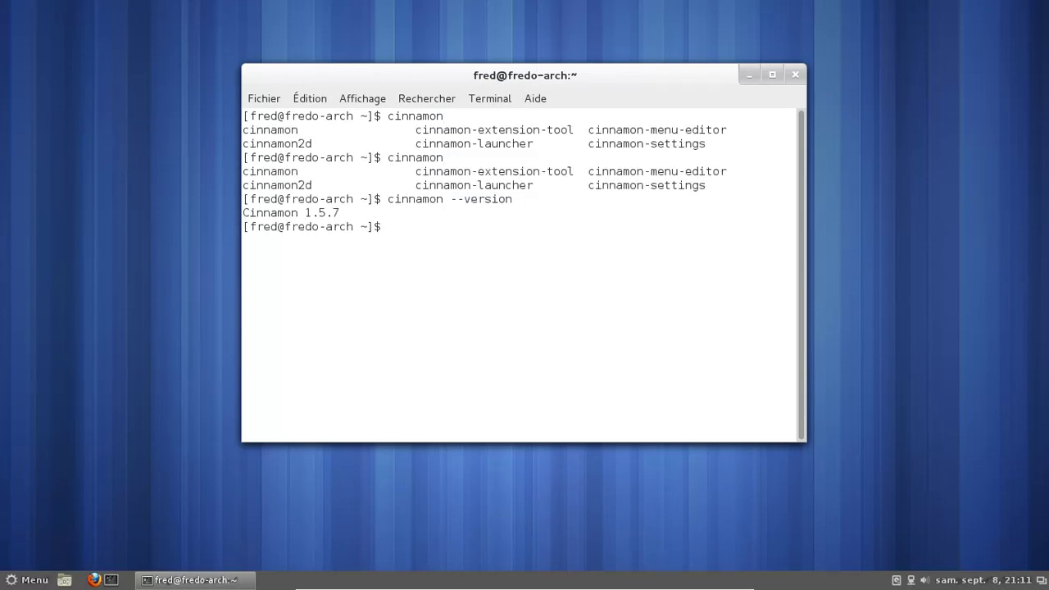
# - Close the terminal window, view the workspace overview and return to Workspace 1
pyautogui.click(795, 76)
pyautogui.moveTo(2, 2)
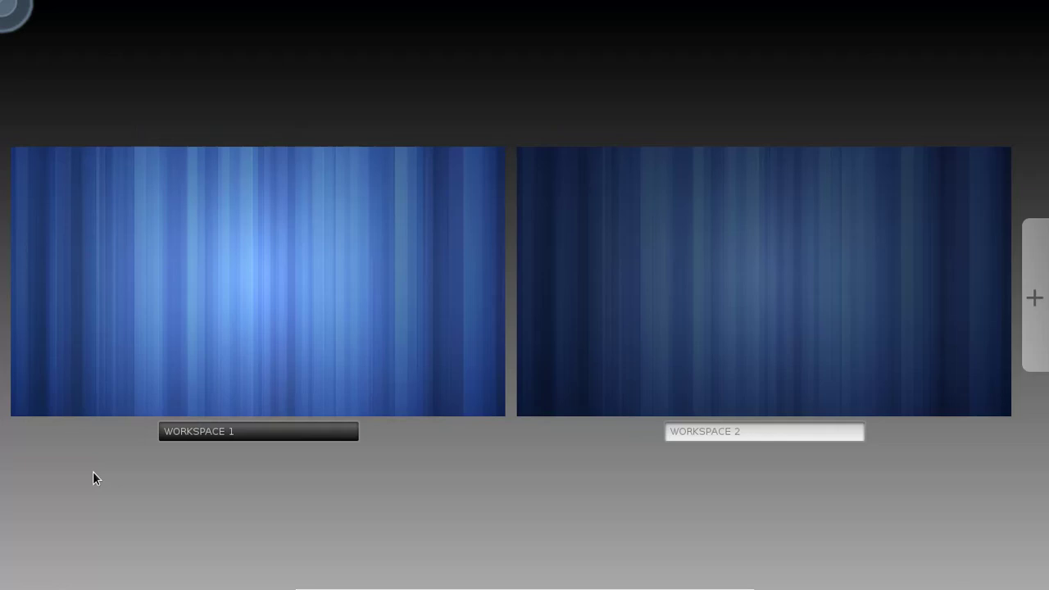
pyautogui.click(307, 327)
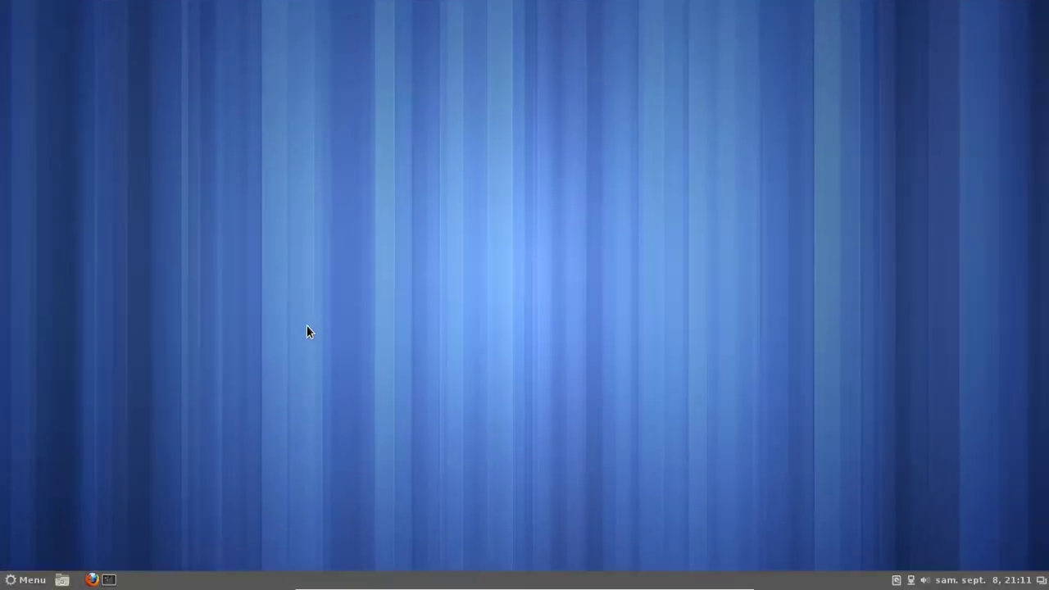
# - Call up the shutdown option from the main menu and dismiss it without shutting down
pyautogui.click(18, 584)
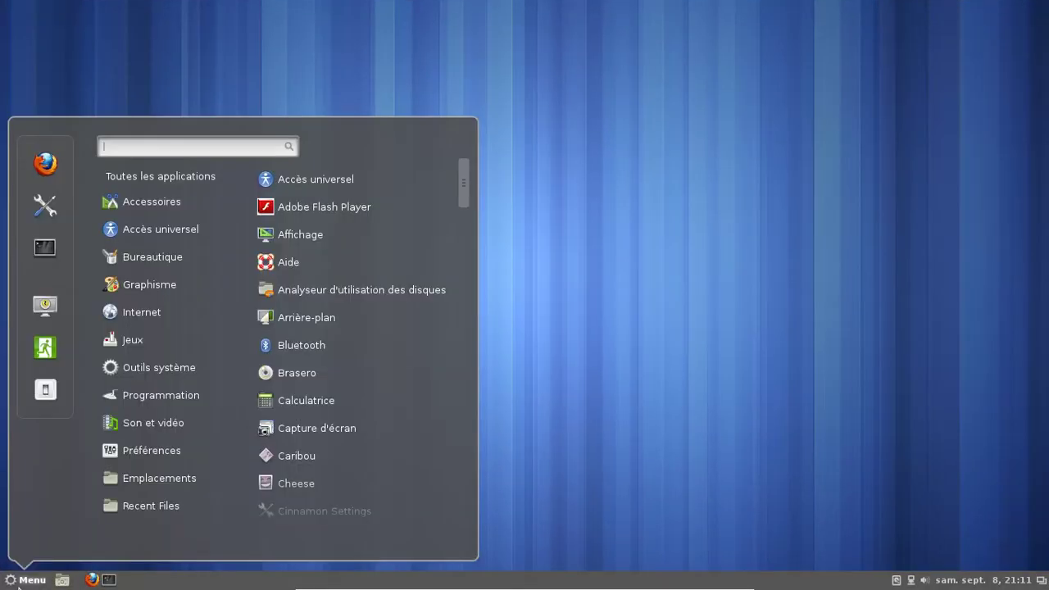
pyautogui.click(45, 394)
pyautogui.click(656, 350)
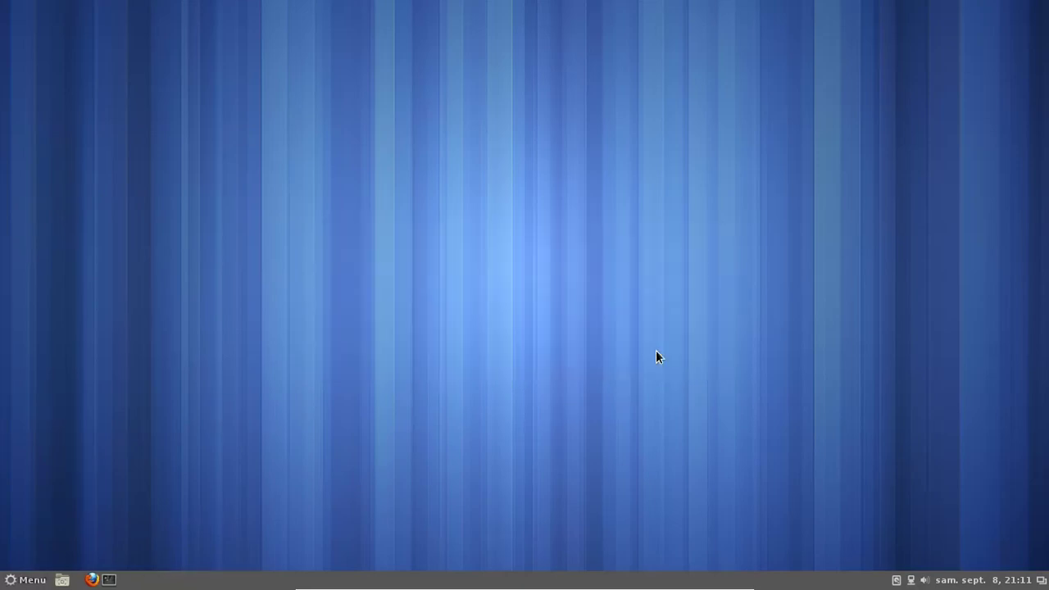